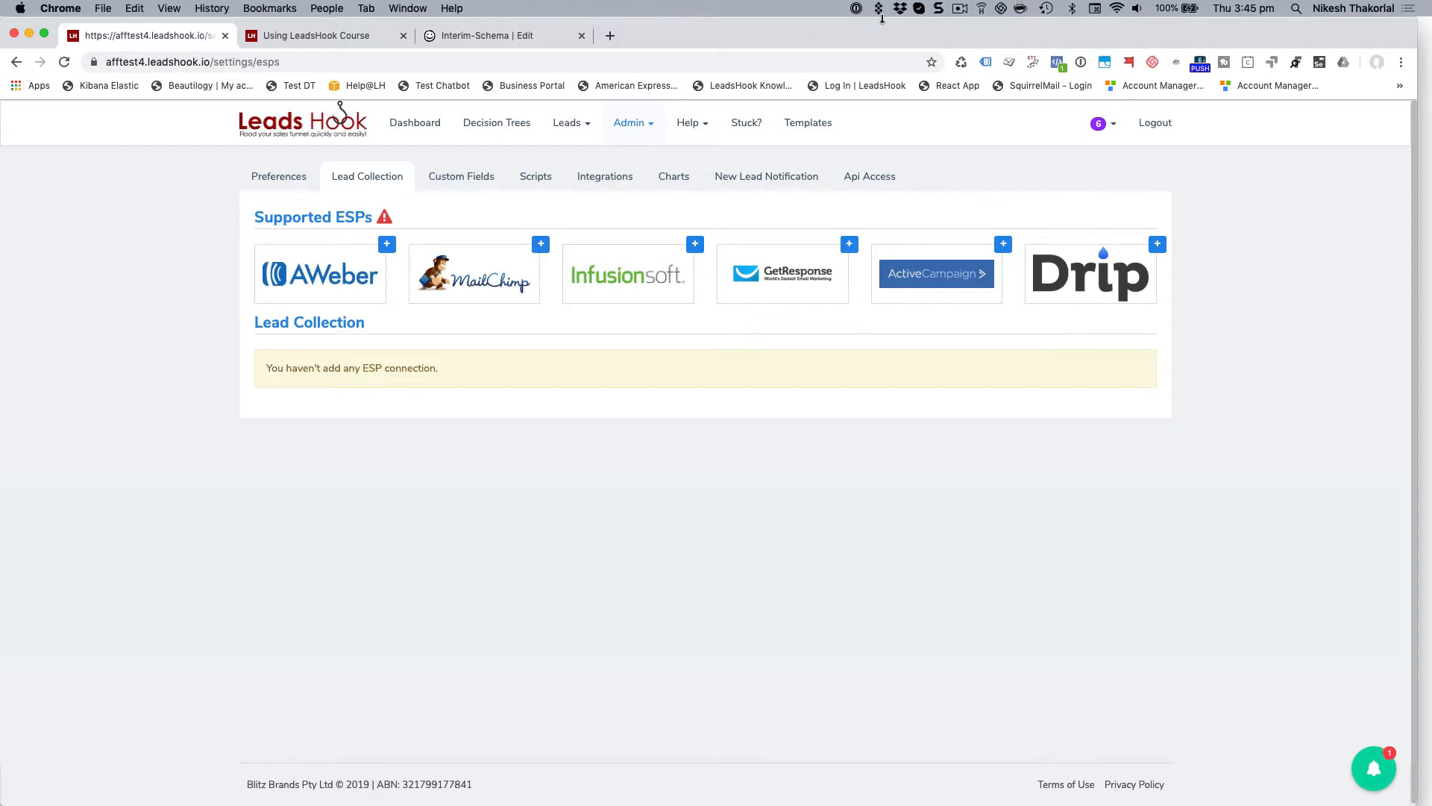
left_click(960, 8)
left_click(974, 58)
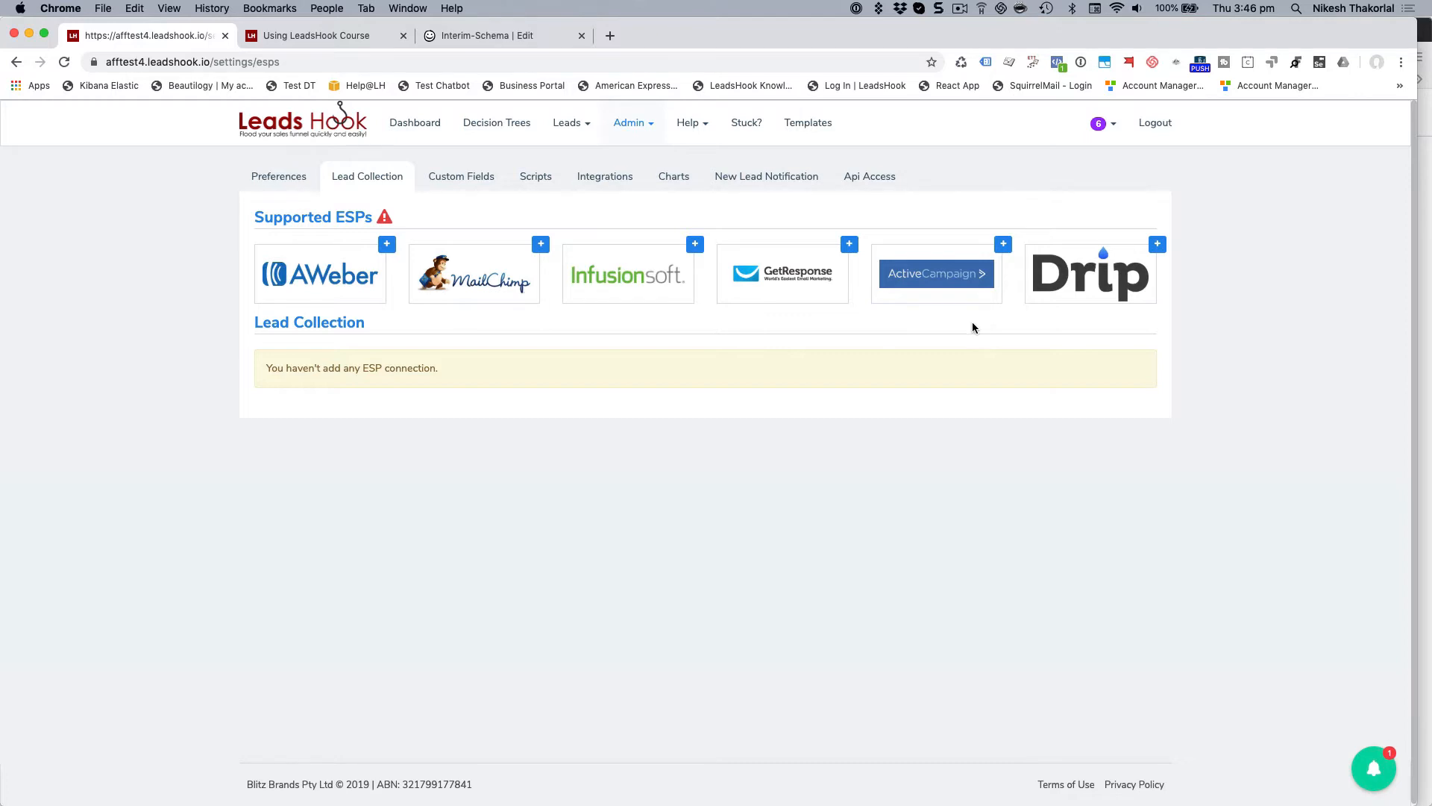
Start adding a new ActiveCampaign connection to the supported ESPs
left_click(1004, 246)
left_click(708, 283)
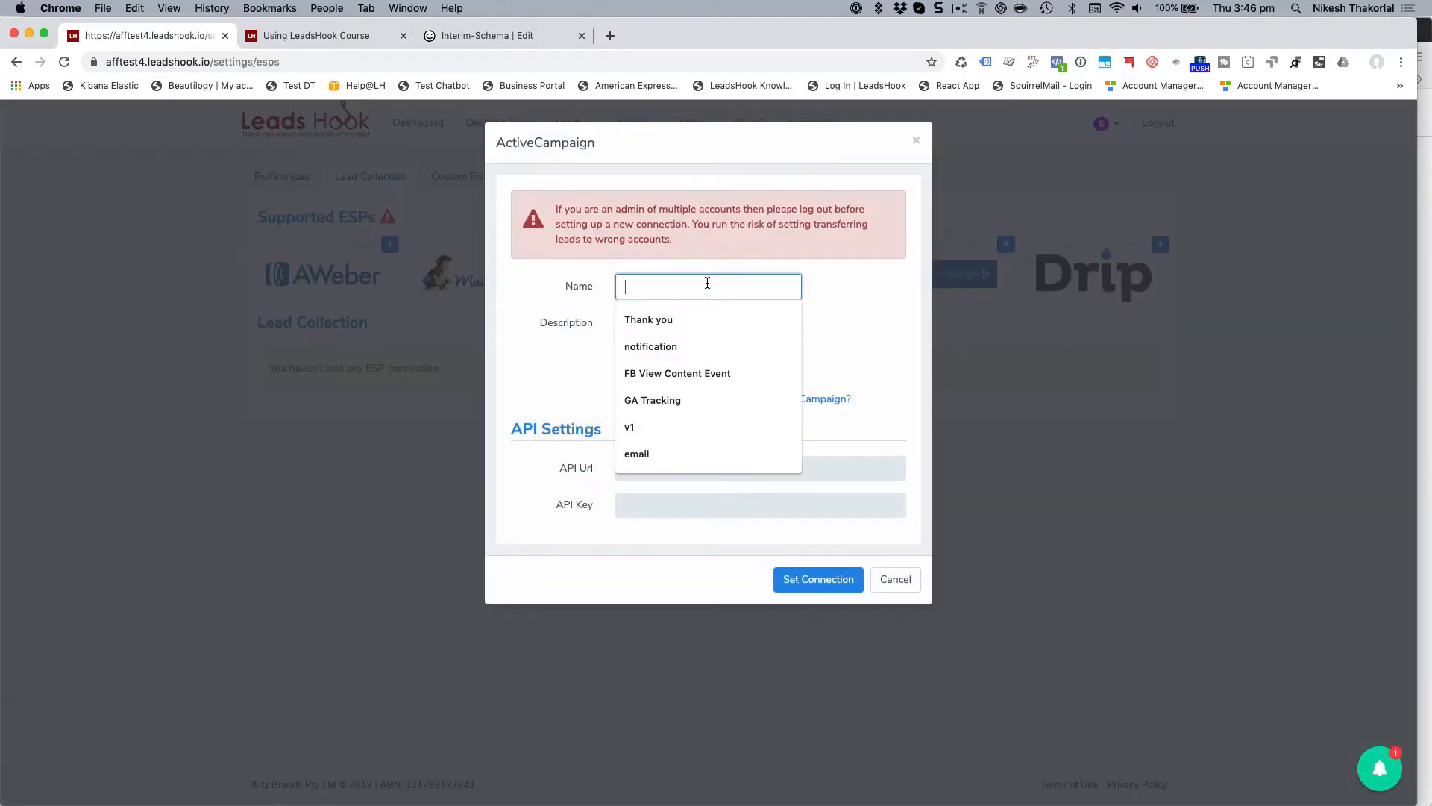
type("LedsHook ")
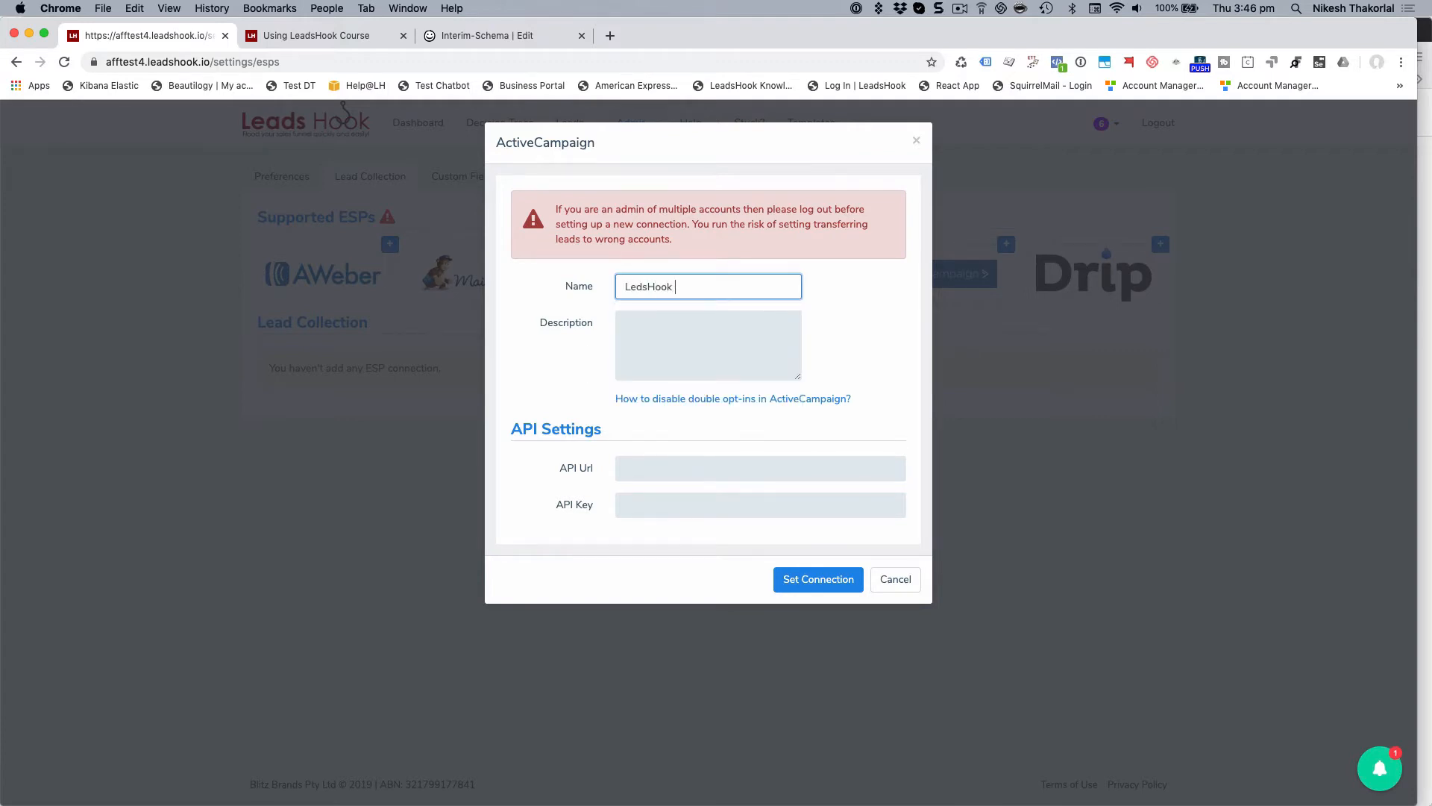
type("AC")
key("BackSpace")
type("Active")
key("BackSpace")
key("BackSpace")
key("BackSpace")
key("BackSpace")
key("BackSpace")
key("BackSpace")
key("BackSpace")
key("BackSpace")
key("BackSpace")
key("BackSpace")
key("BackSpace")
key("BackSpace")
key("BackSpace")
key("BackSpace")
key("BackSpace")
key("BackSpace")
Name the new ActiveCampaign connection LeadsHook Account and leave its description empty
type("LEads")
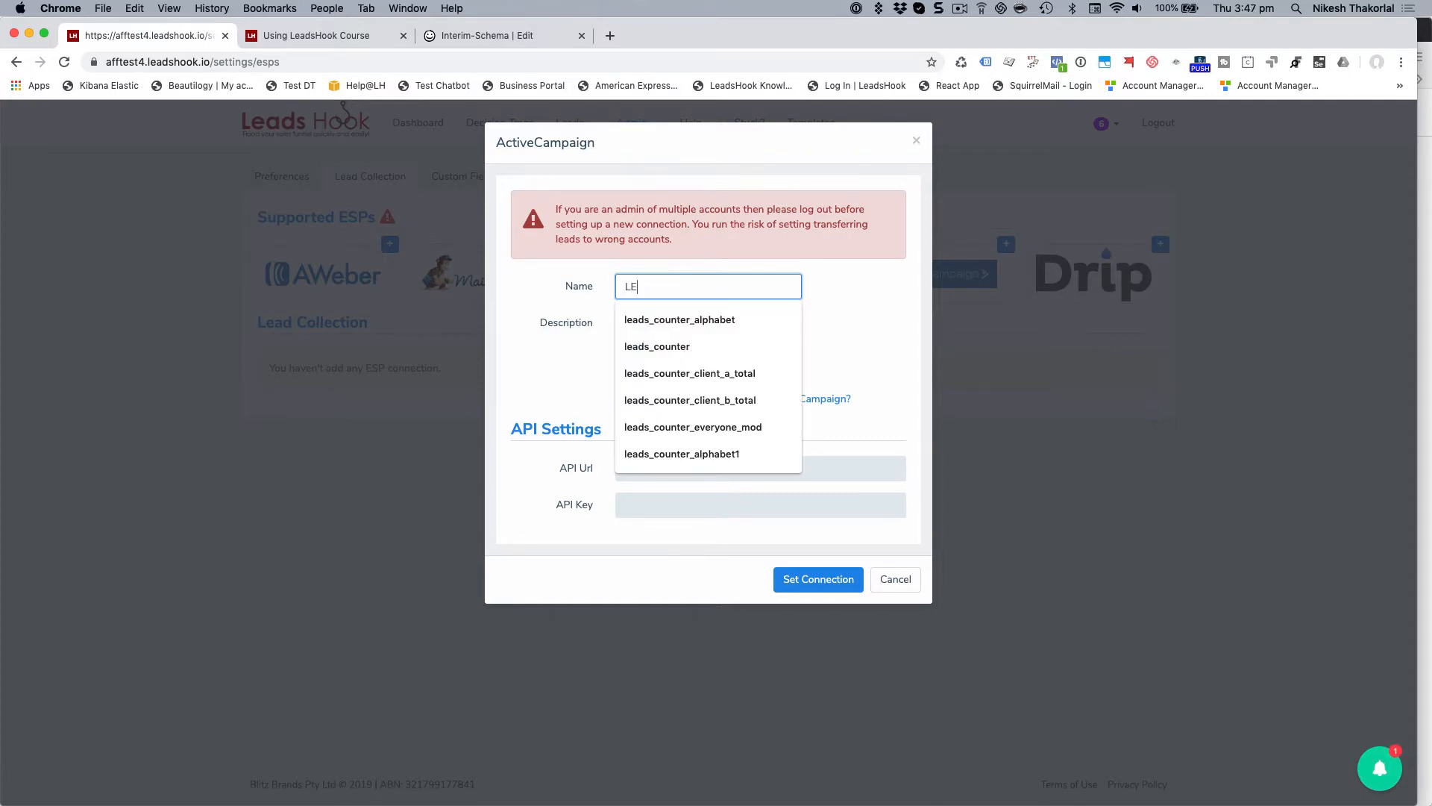
key("BackSpace")
key("BackSpace")
type("adshook Accou")
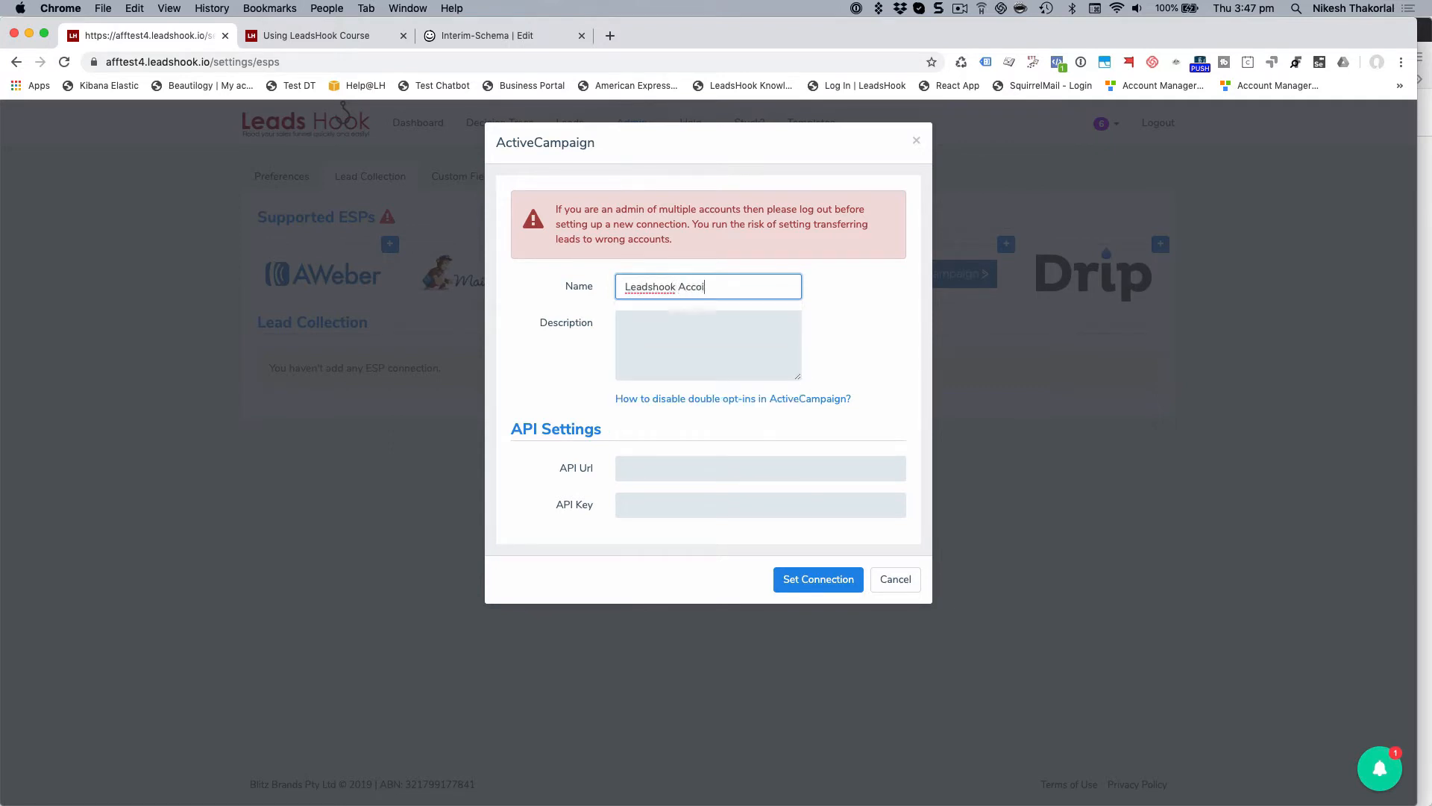
type("ntunt")
key("BackSpace")
type("H")
left_click(678, 336)
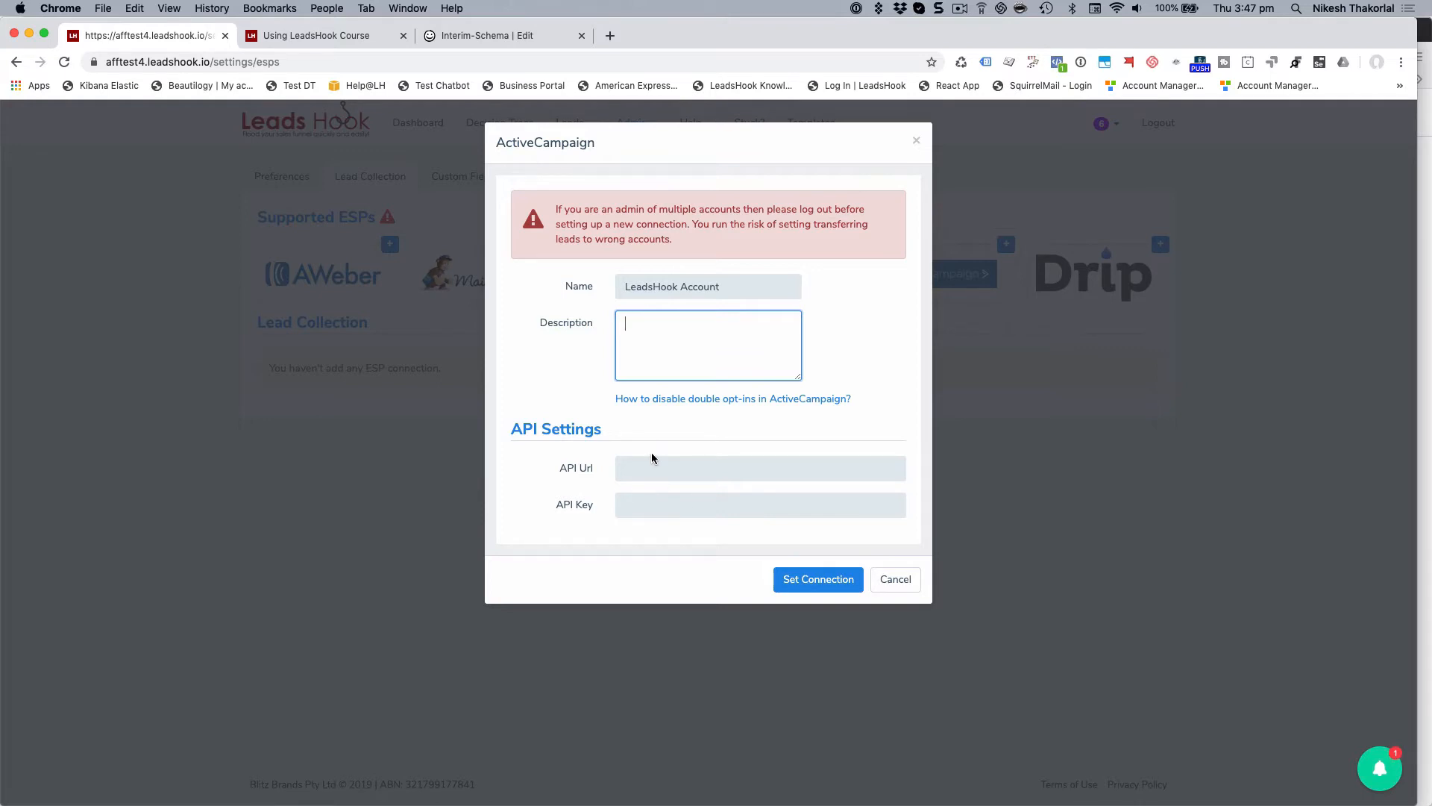
left_click(959, 9)
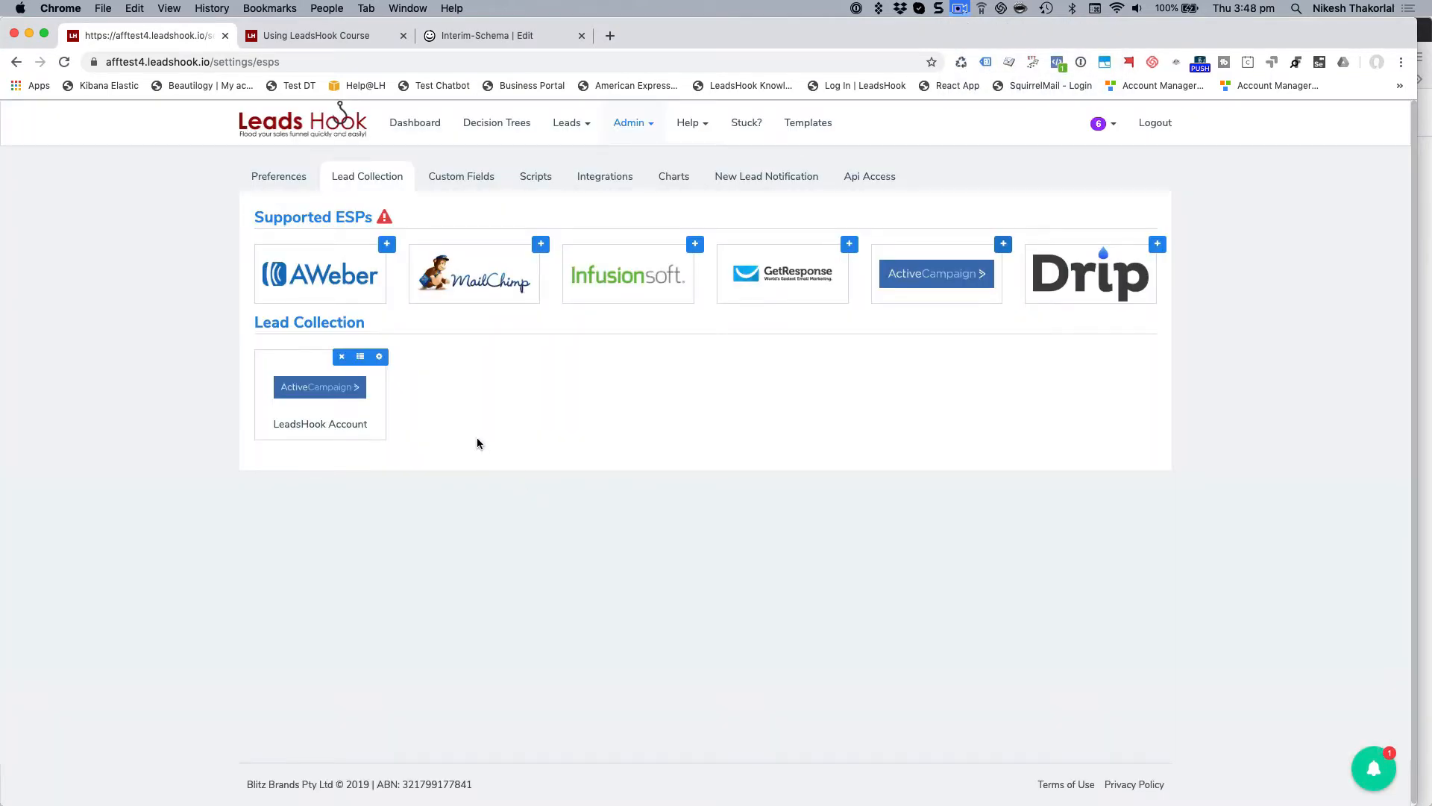
Try to update the LeadsHook Account connection without entering a new API key, and return to the Lead Collection settings
left_click(381, 359)
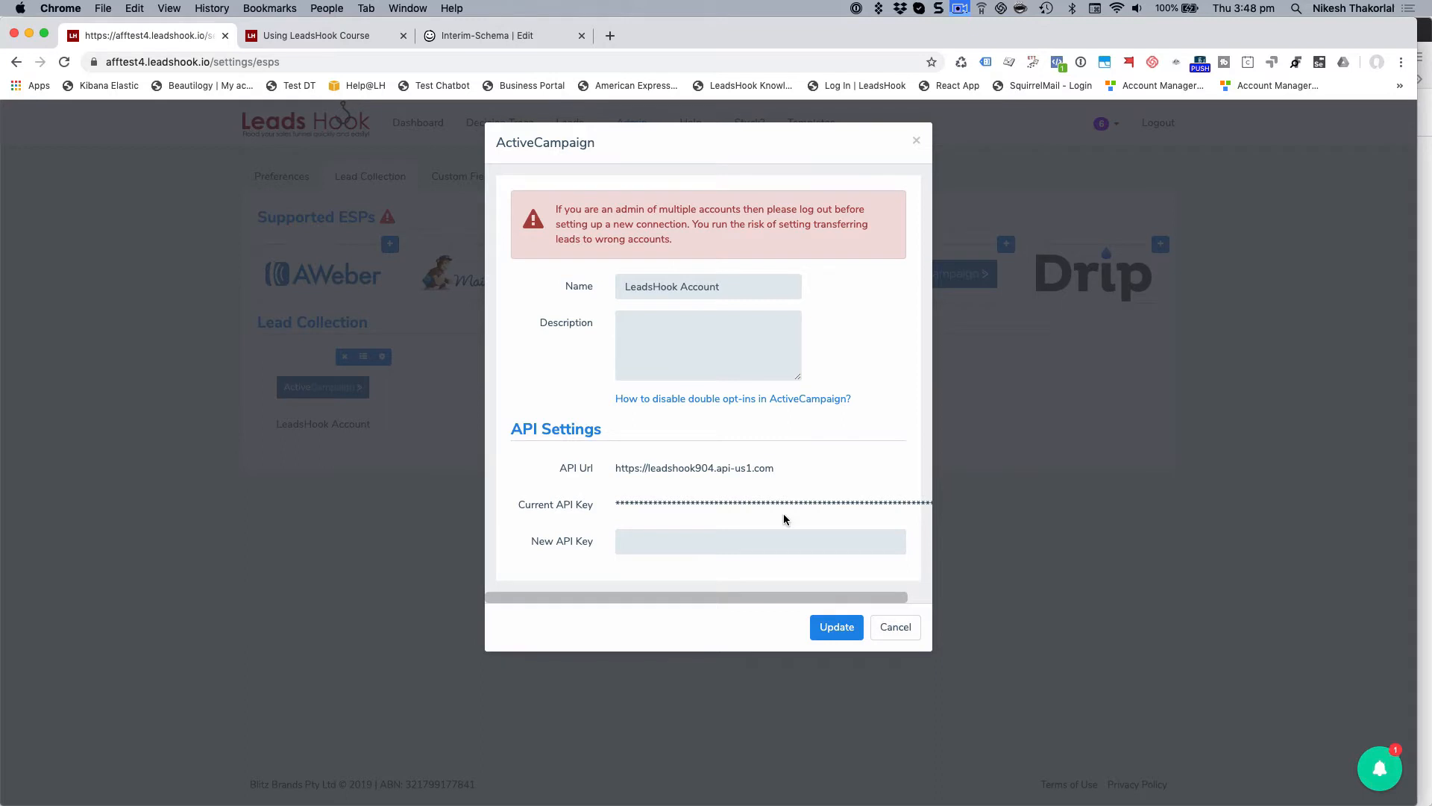
left_click(837, 629)
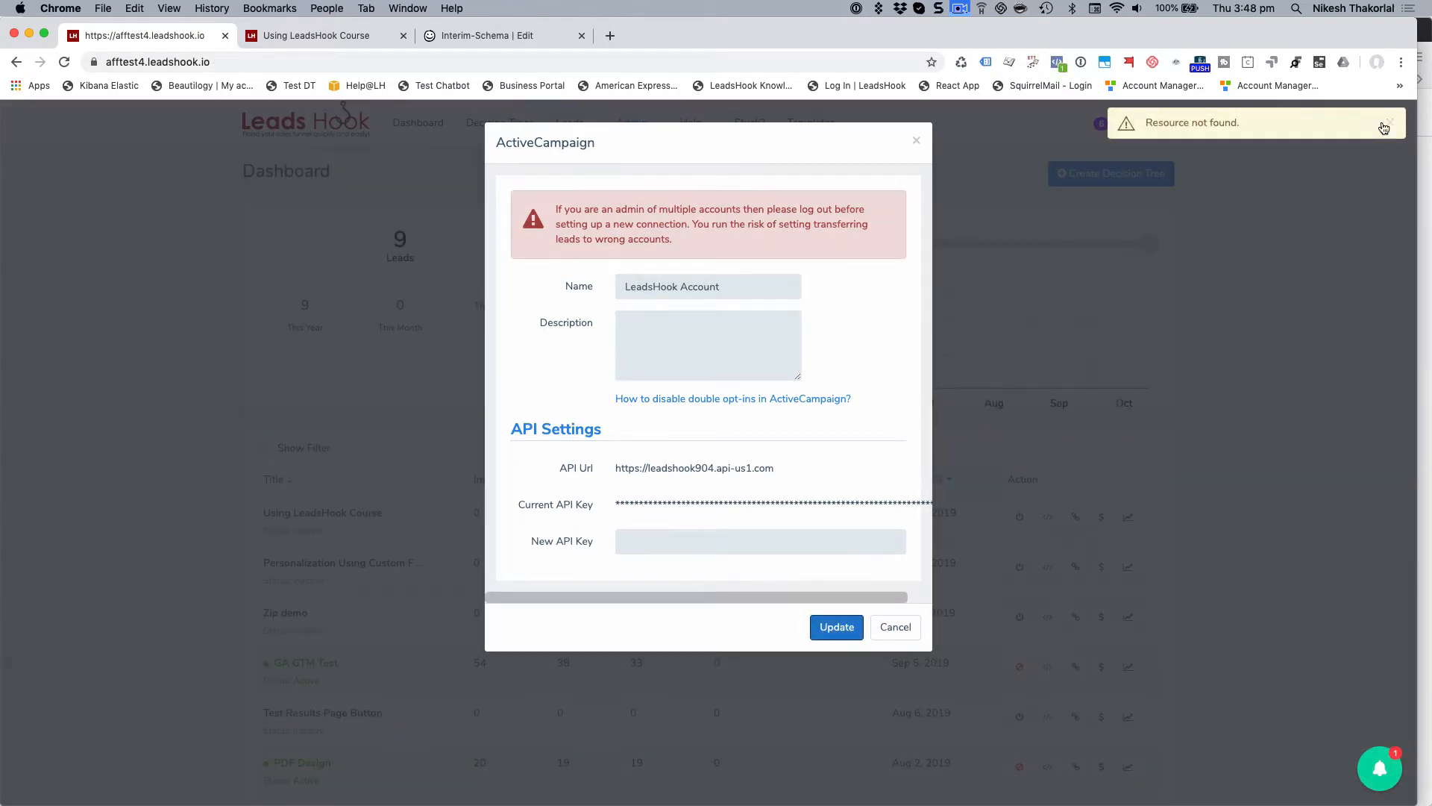
left_click(892, 629)
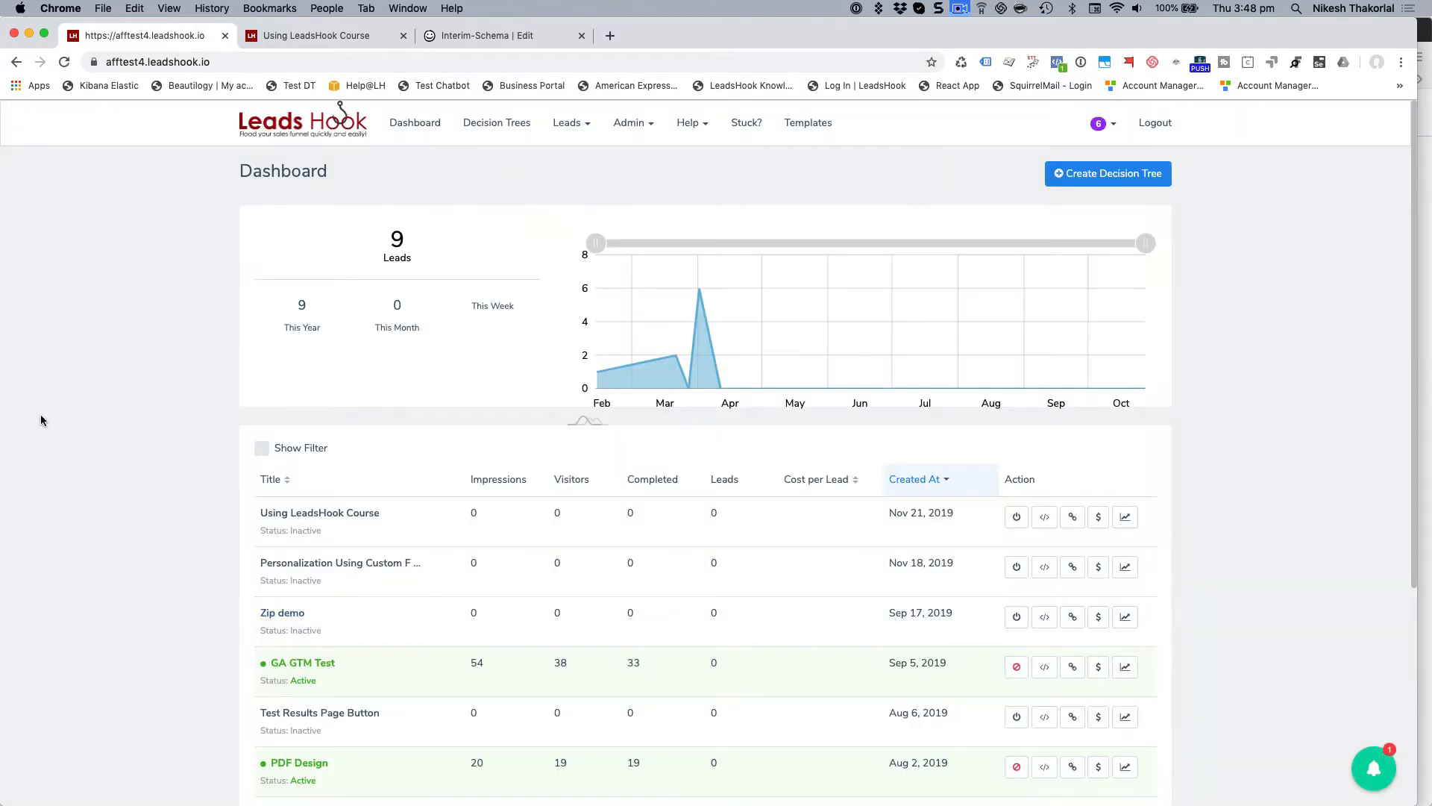
left_click(634, 123)
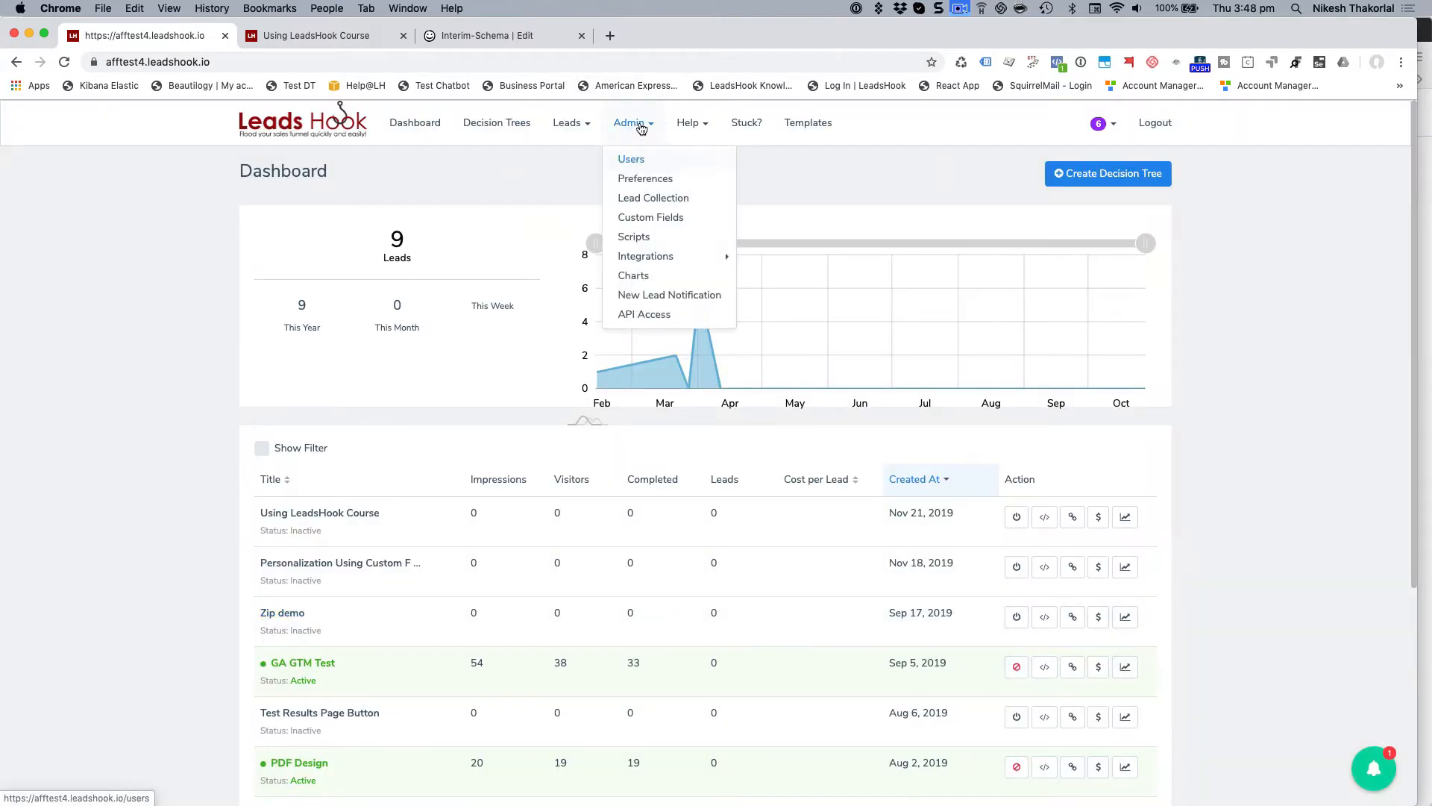
left_click(666, 198)
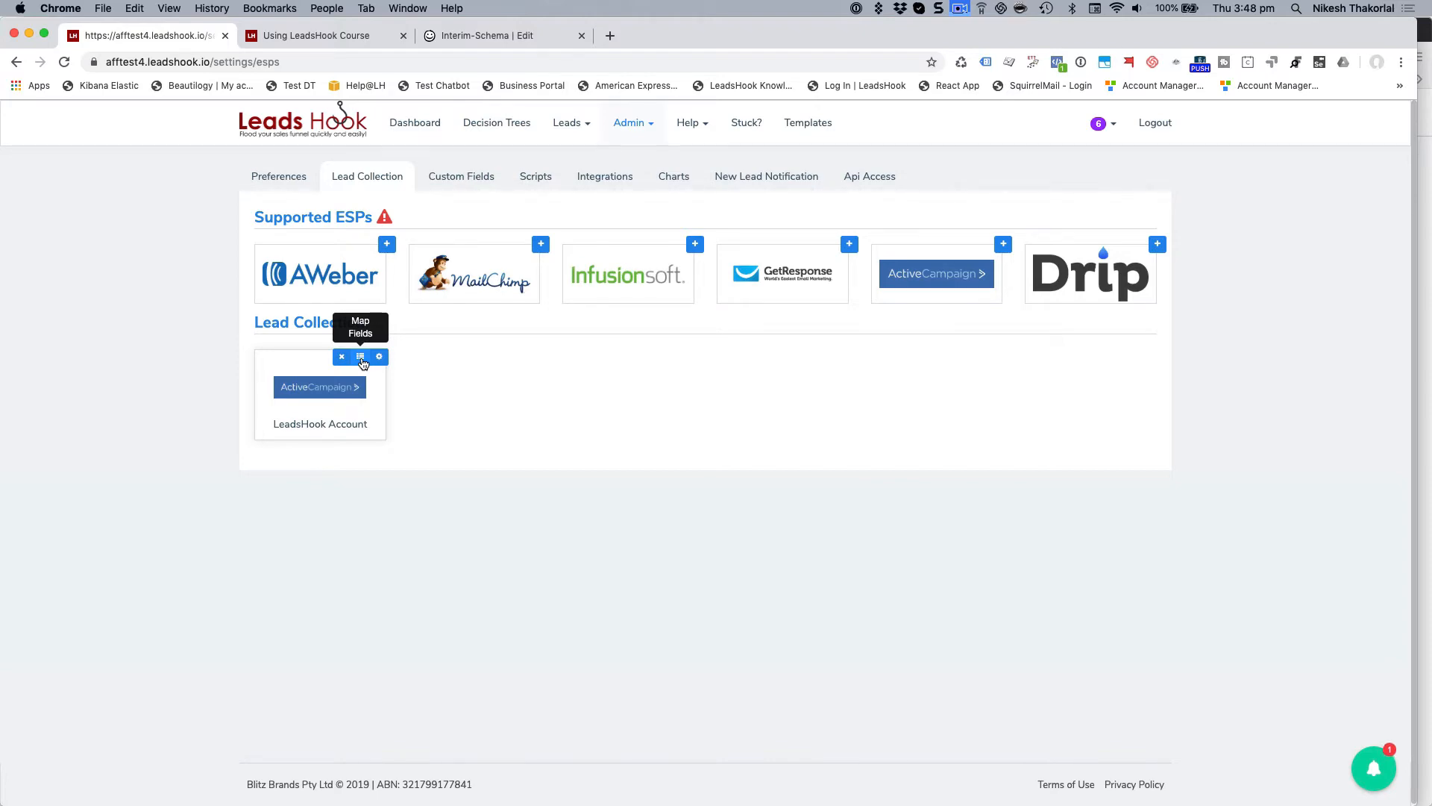
Open the field mapping of the LeadsHook Account connection and choose new list as the ActiveCampaign list
left_click(361, 358)
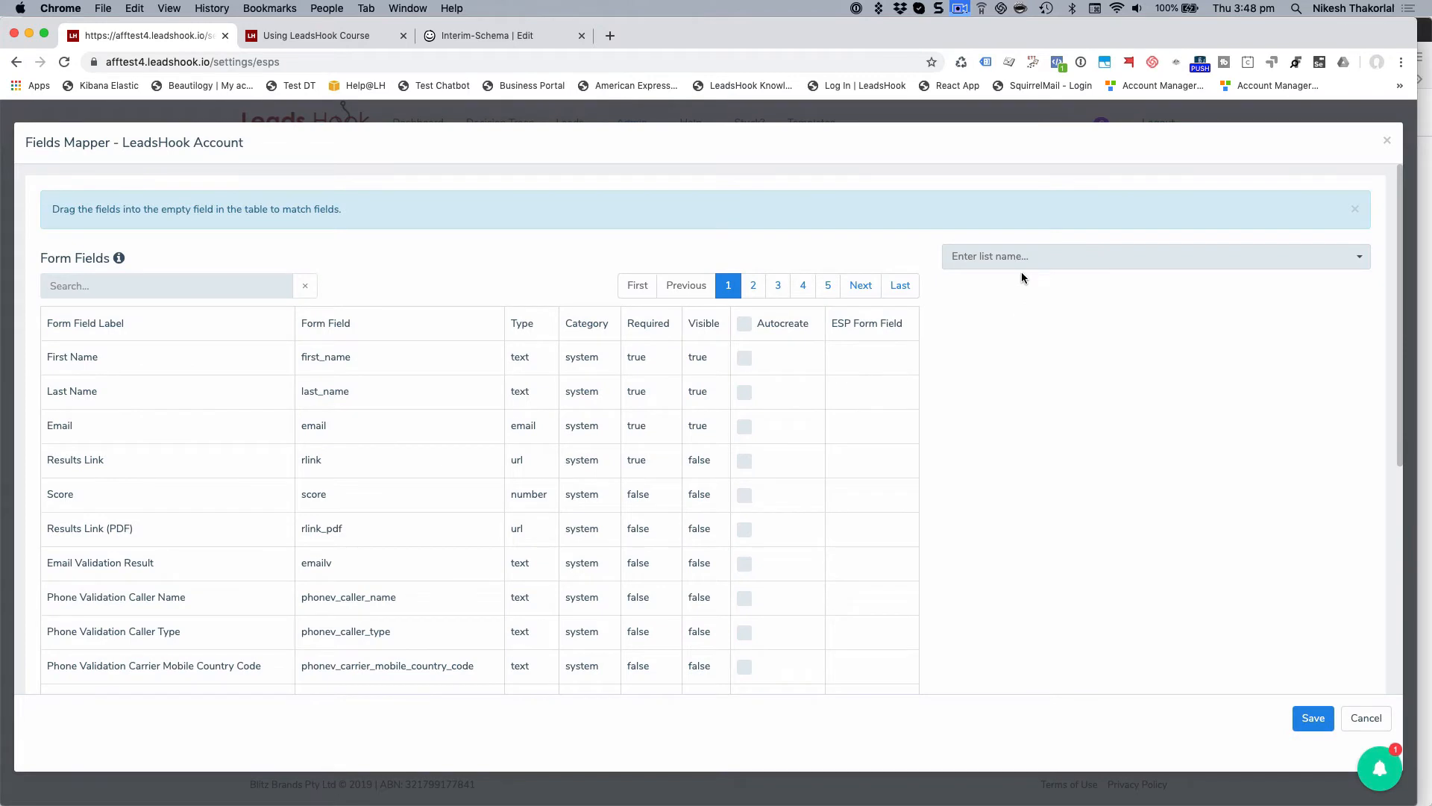
left_click(1013, 256)
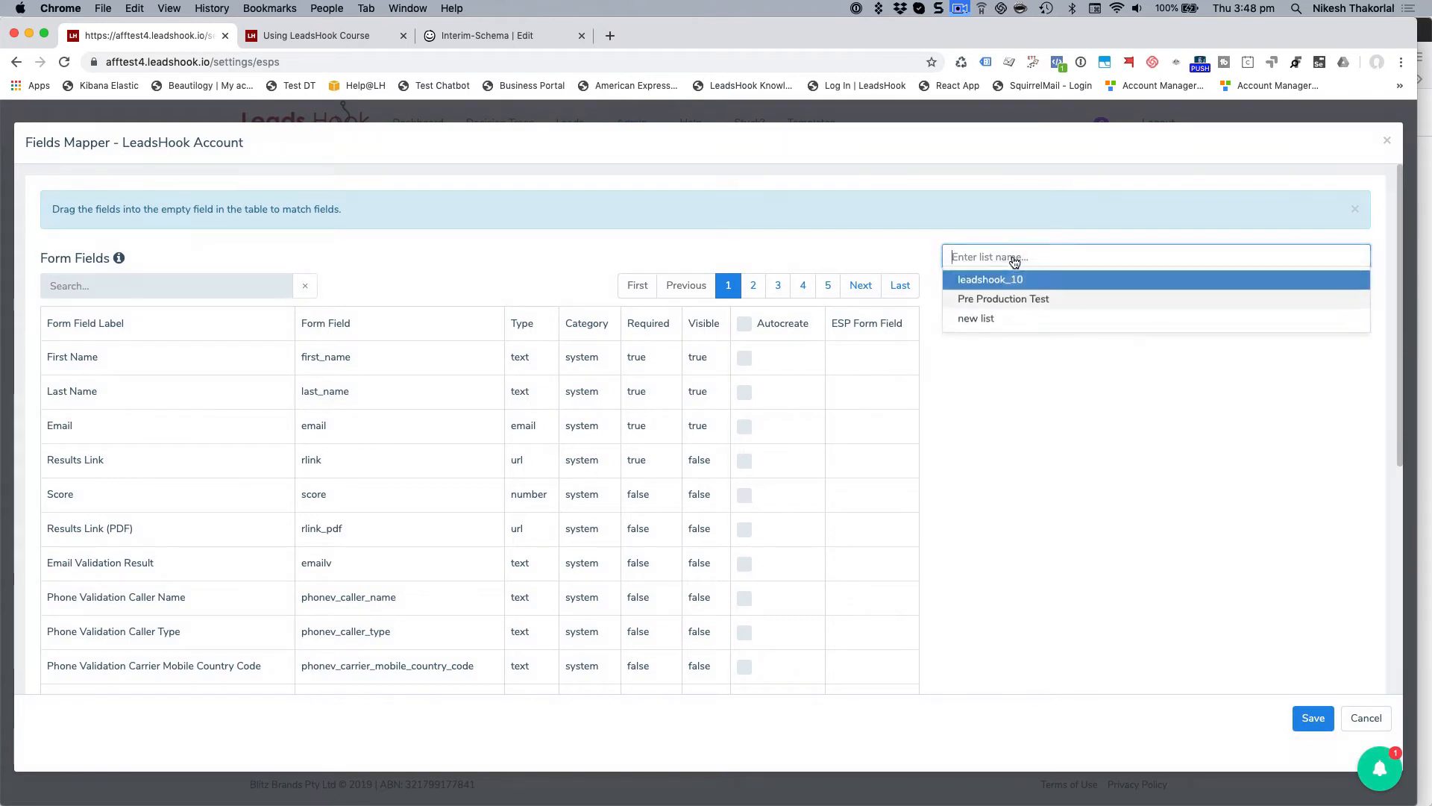
left_click(978, 388)
left_click(977, 259)
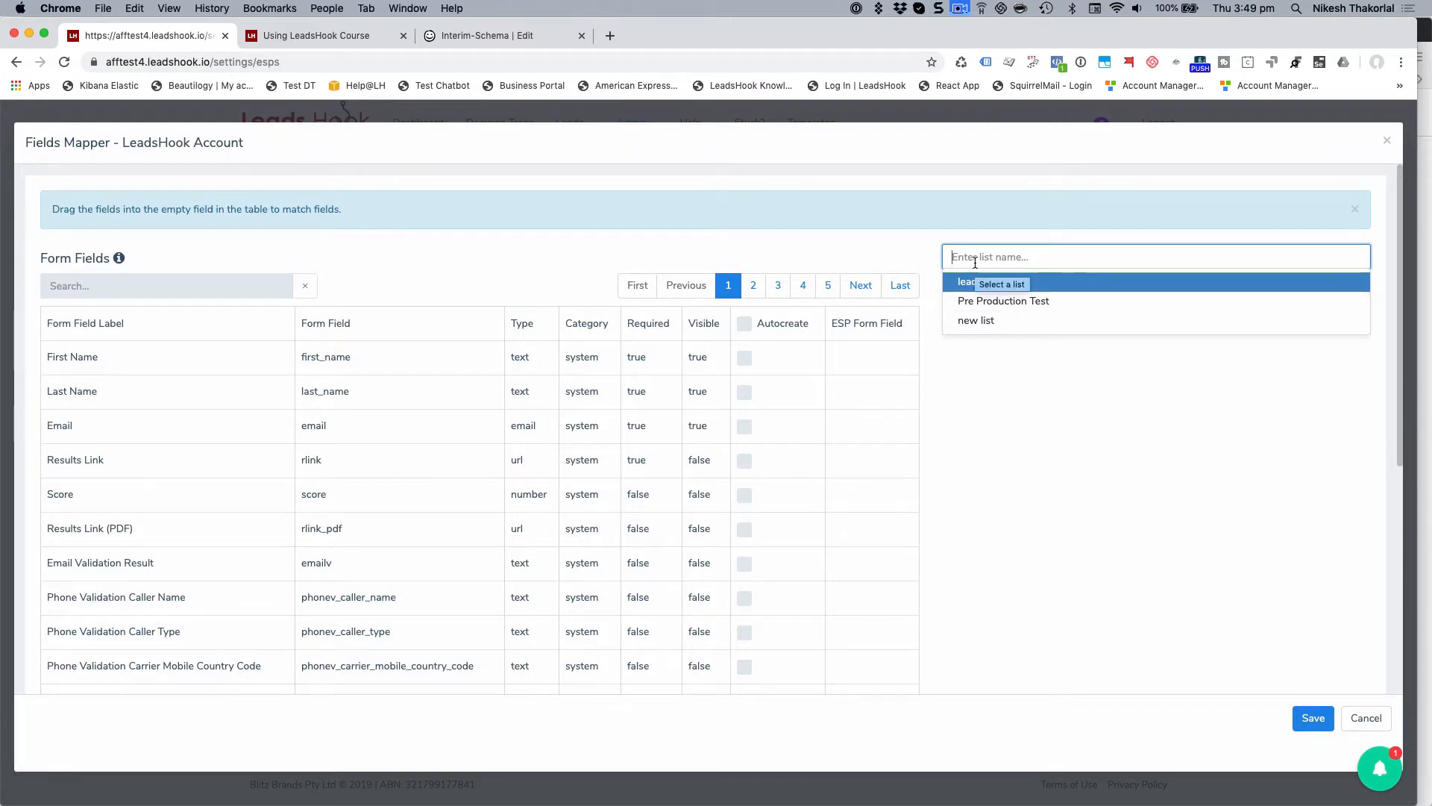
left_click(1021, 328)
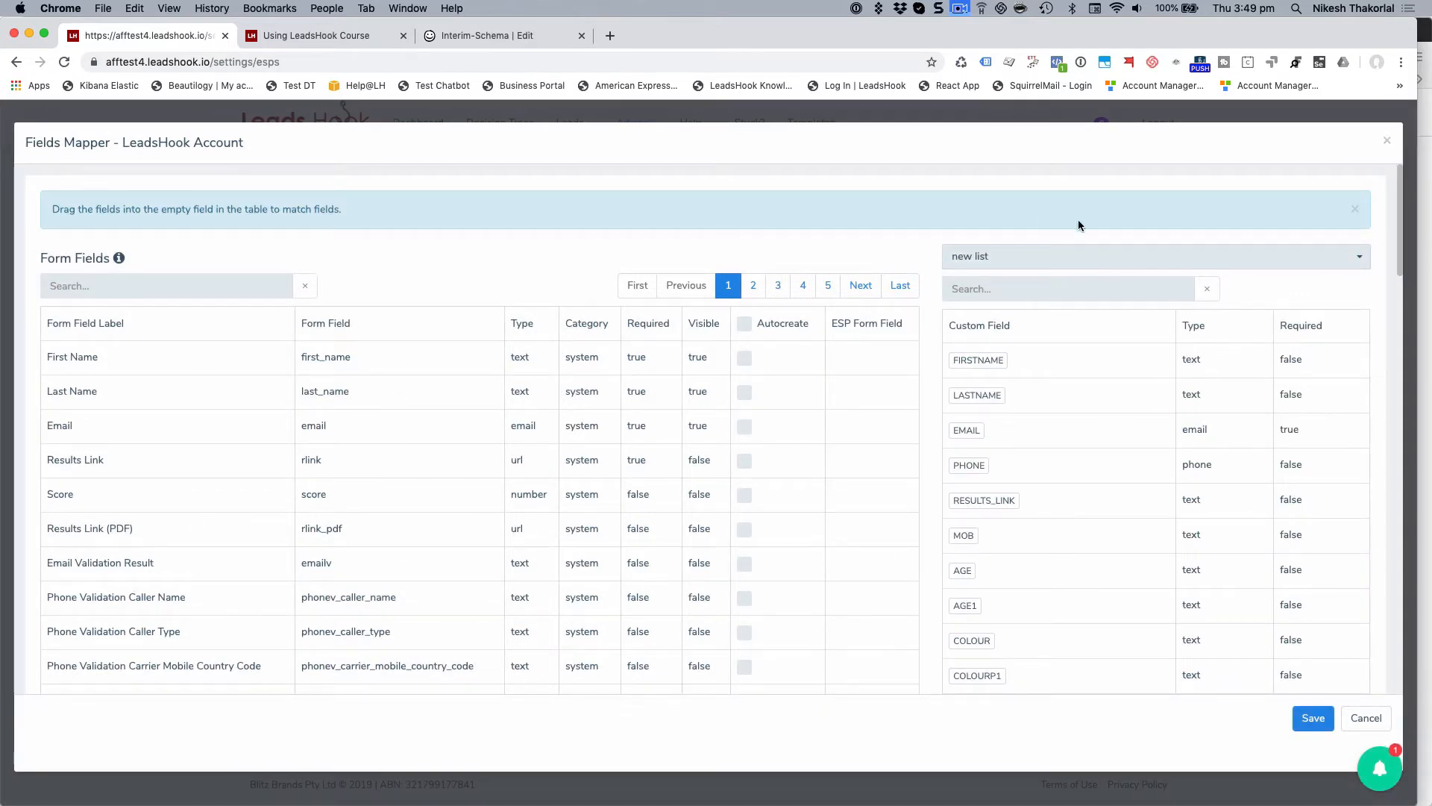
Map the First Name, Last Name and Email form fields to the custom fields FIRSTNAME, LASTNAME and EMAIL
scroll(1074, 395, "down", 20)
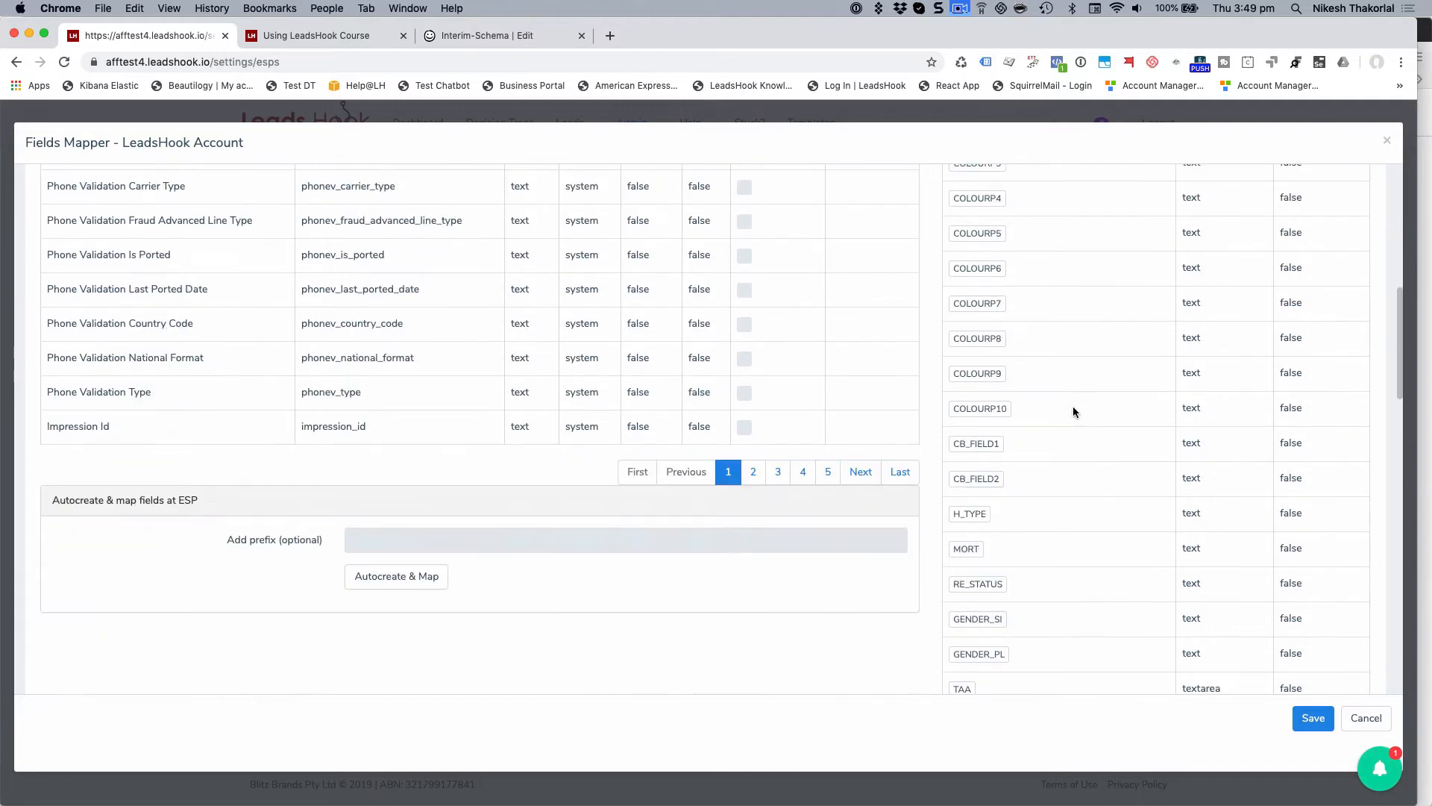
scroll(1072, 412, "up", 20)
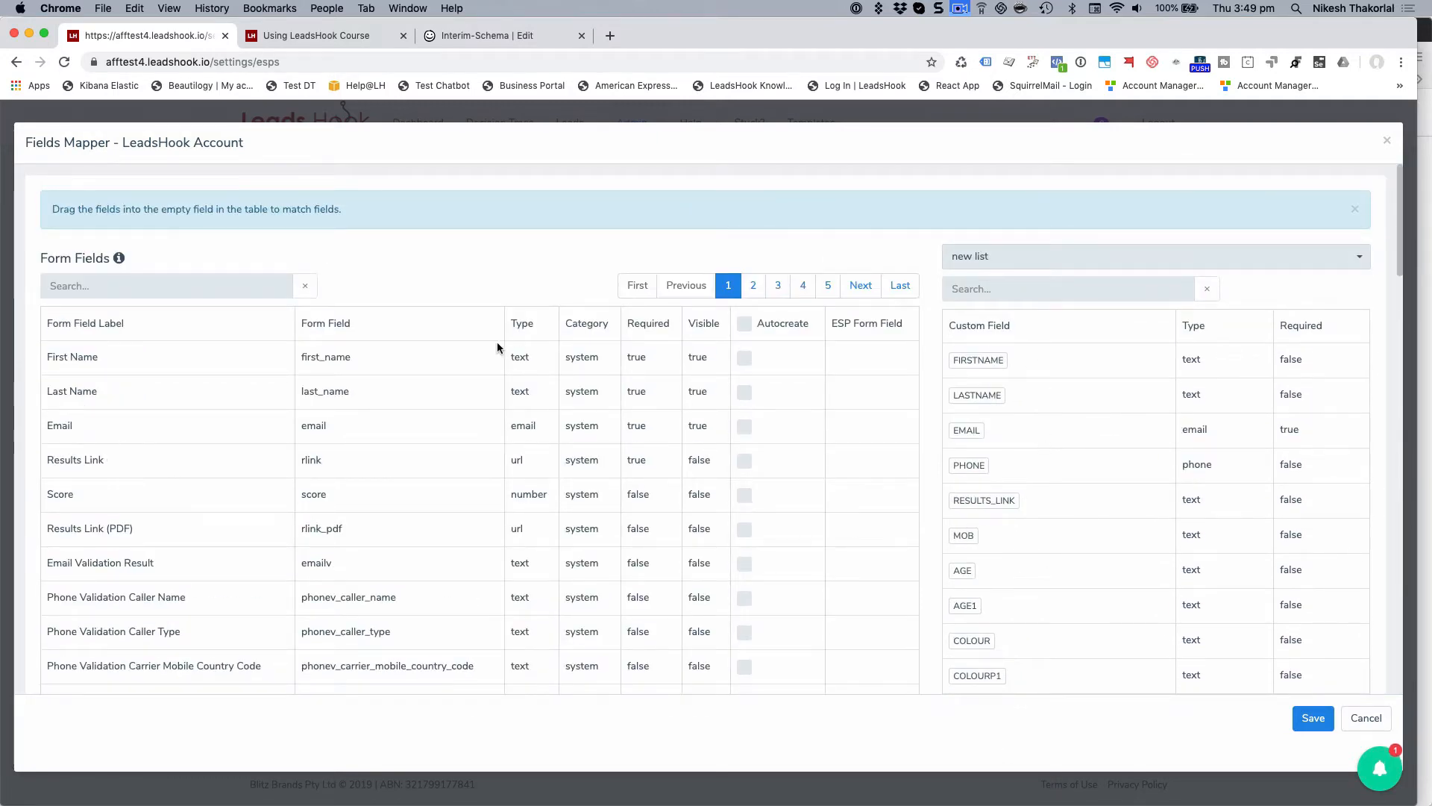
left_click_drag(973, 364, 870, 396)
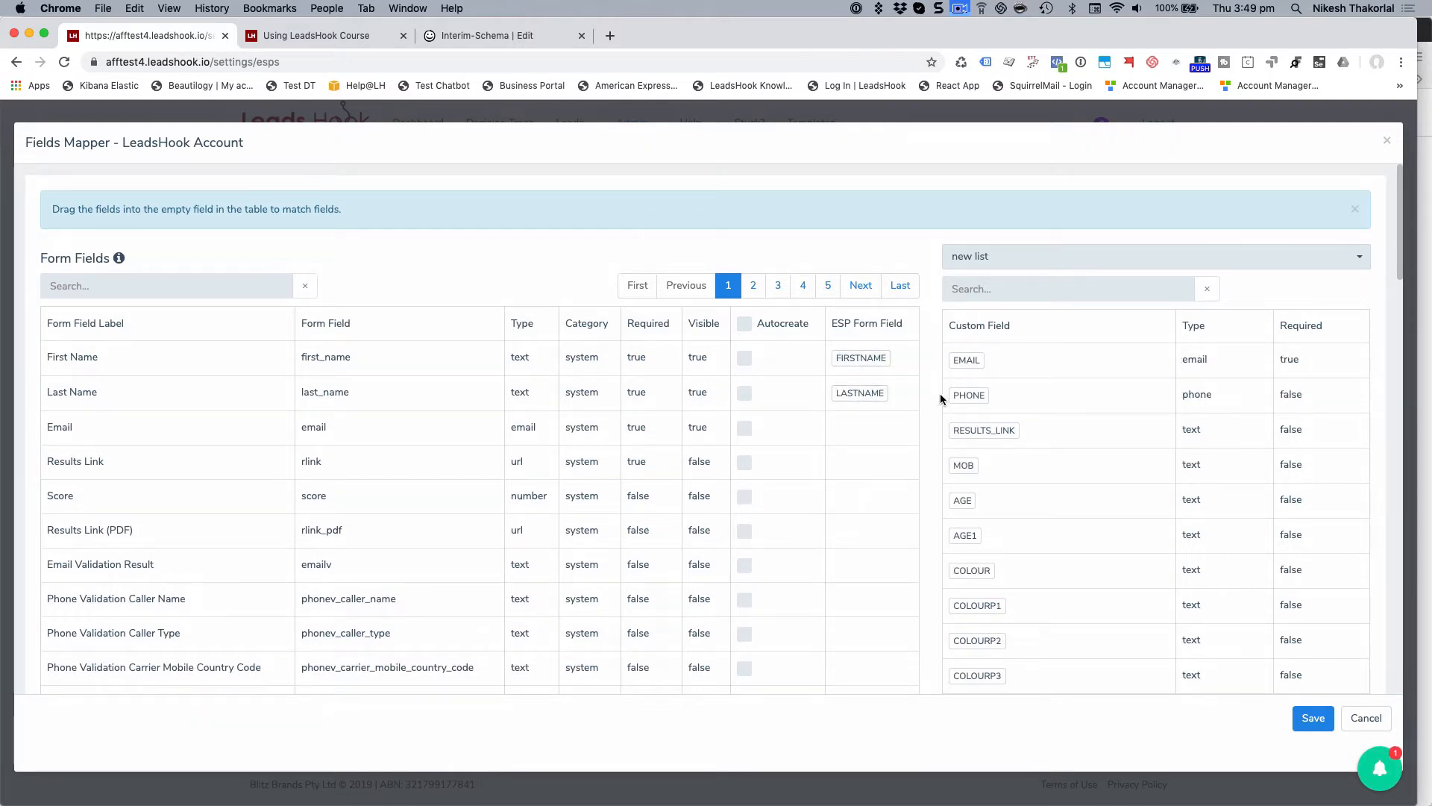
left_click_drag(964, 368, 880, 444)
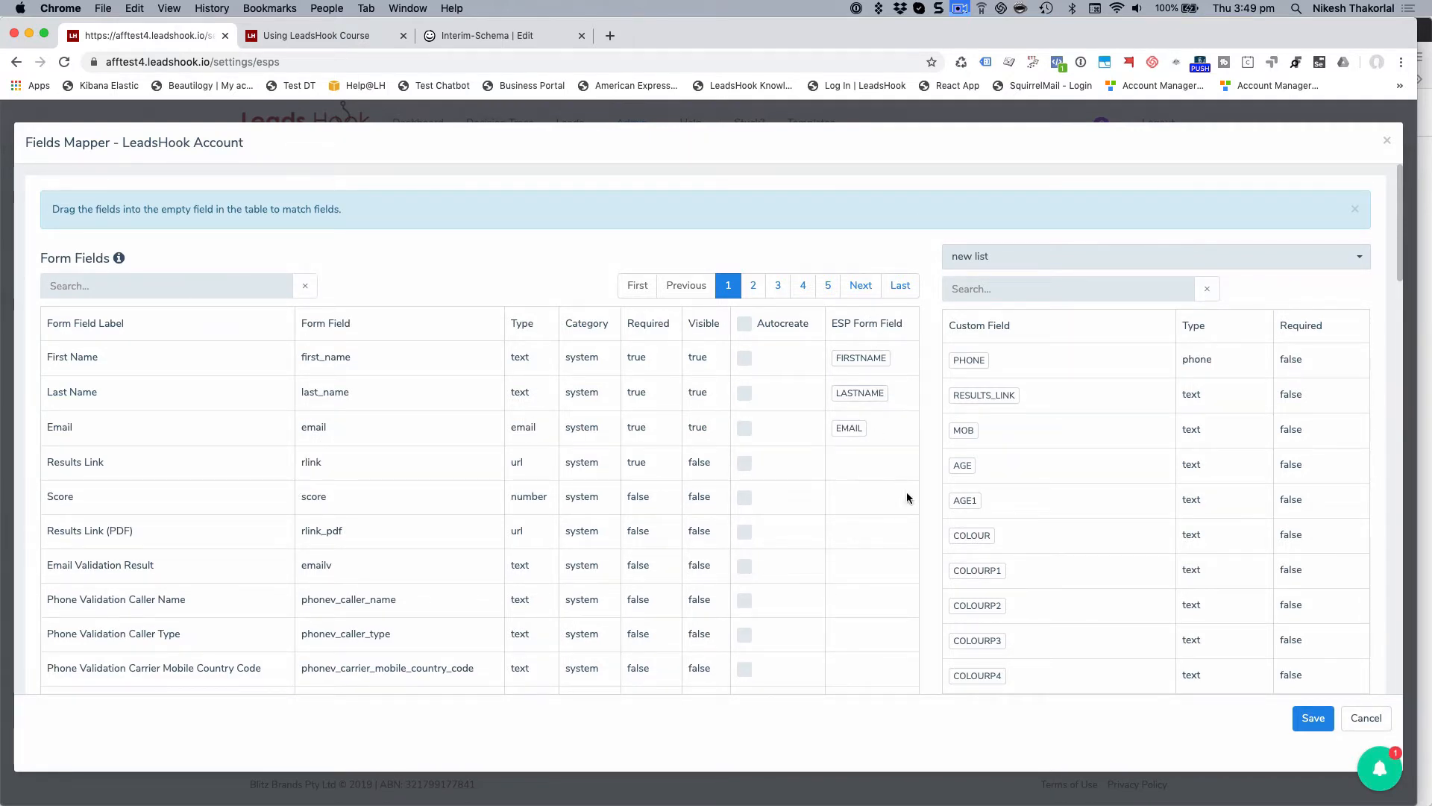
Mark the UTM Source form field on the third page of form fields for autocreation
scroll(898, 514, "down", 1)
scroll(743, 558, "down", 3)
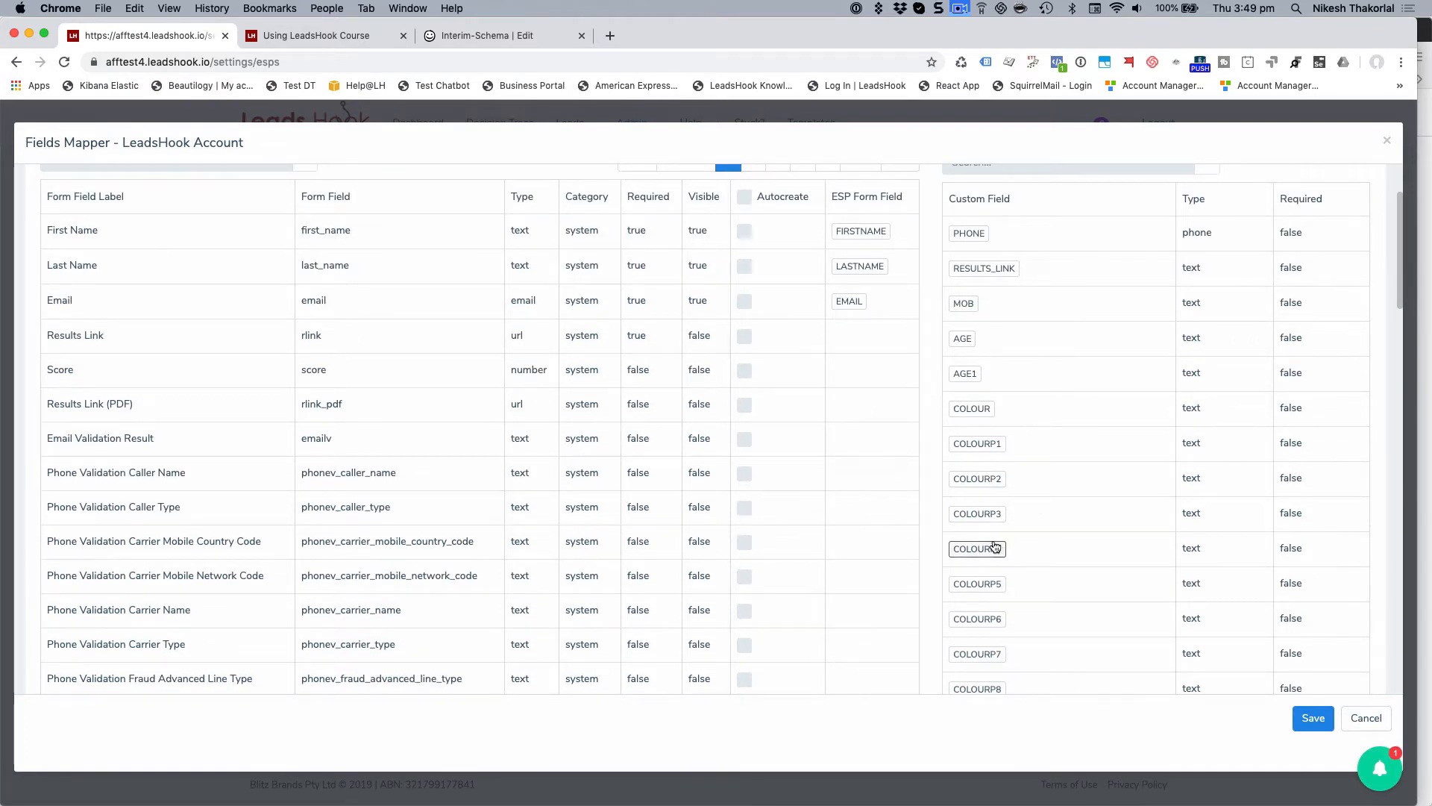
scroll(698, 523, "down", 10)
scroll(746, 531, "up", 10)
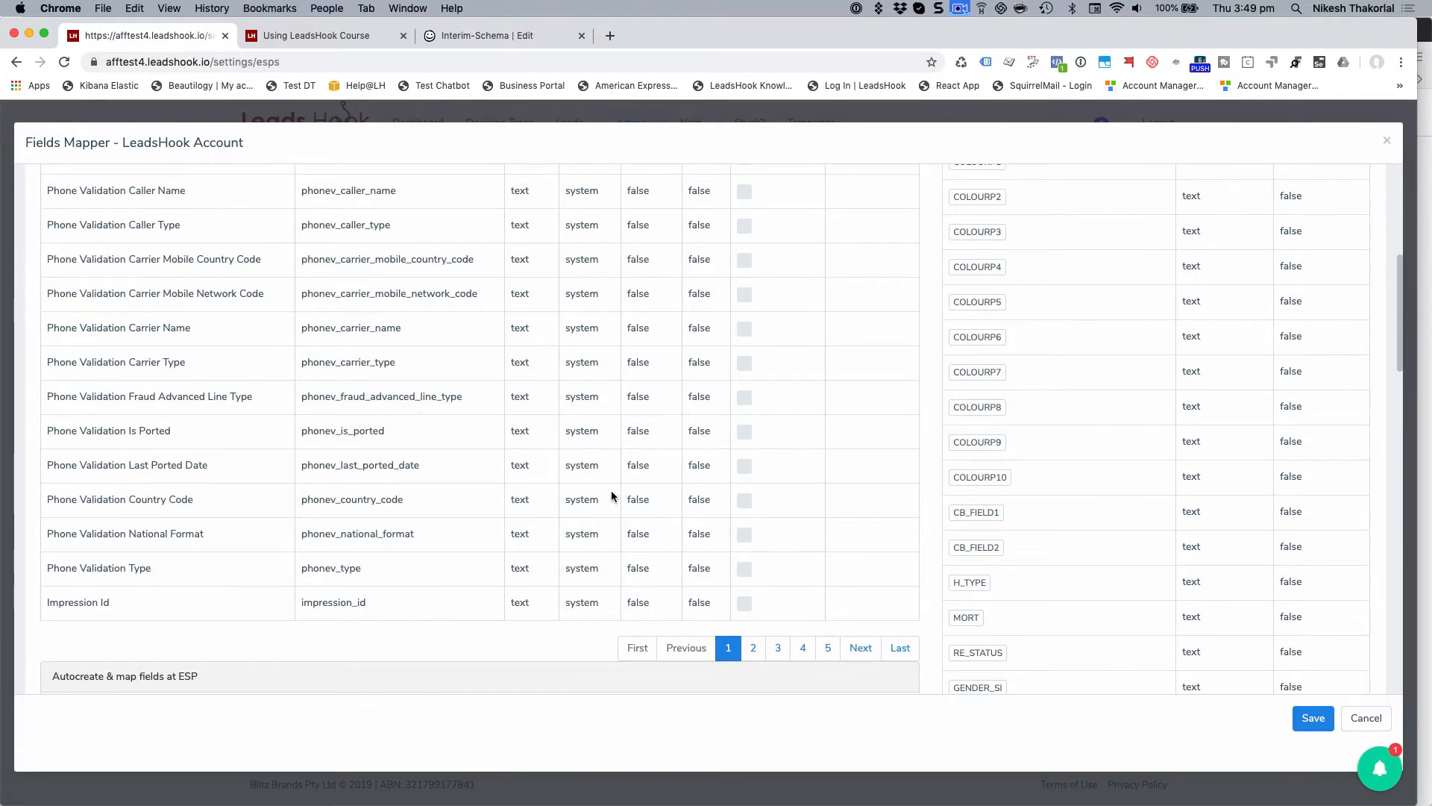
left_click(779, 649)
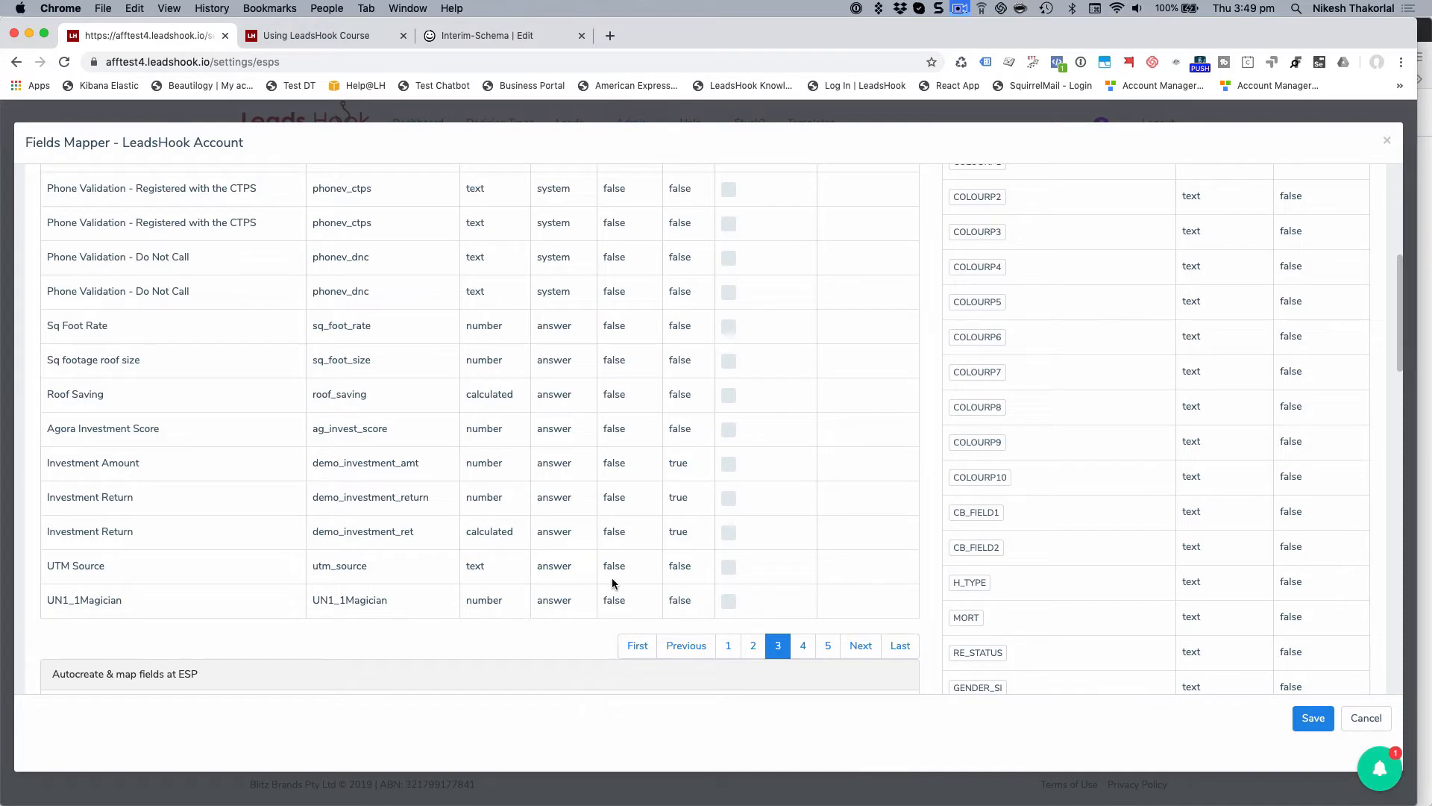
left_click(726, 574)
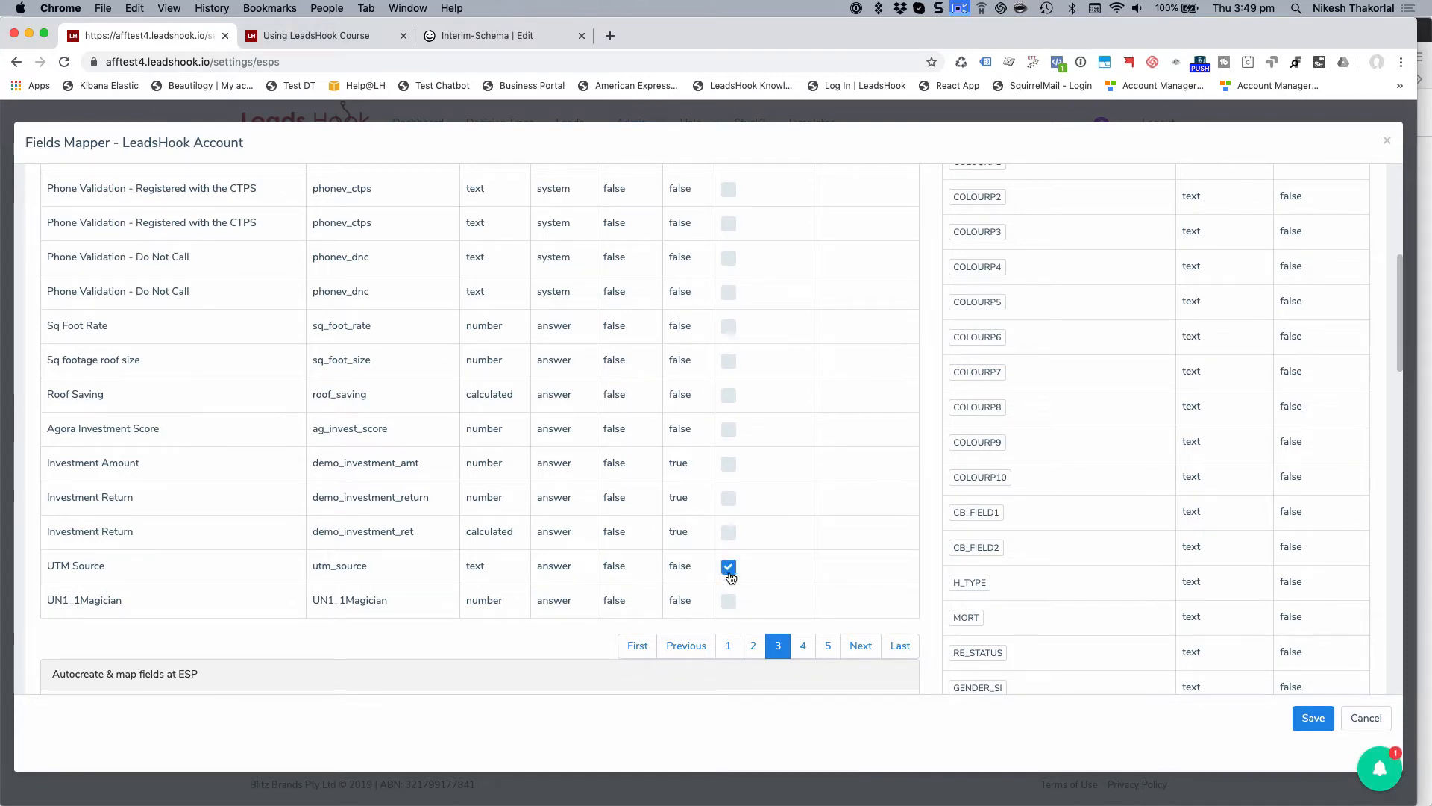
Search the custom fields of new list for utm
scroll(669, 417, "down", 1)
scroll(646, 388, "down", 2)
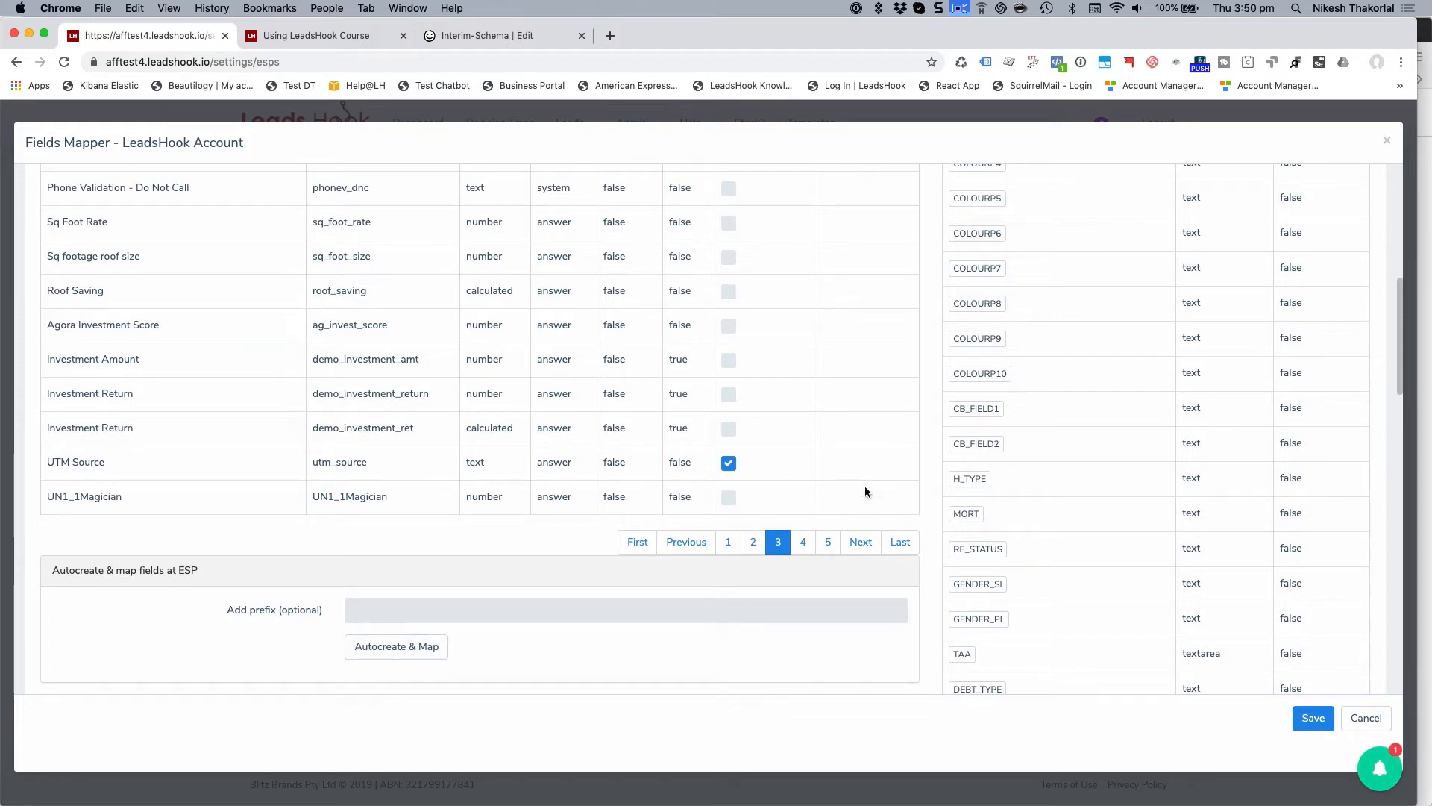
scroll(1075, 428, "up", 10)
left_click(1028, 282)
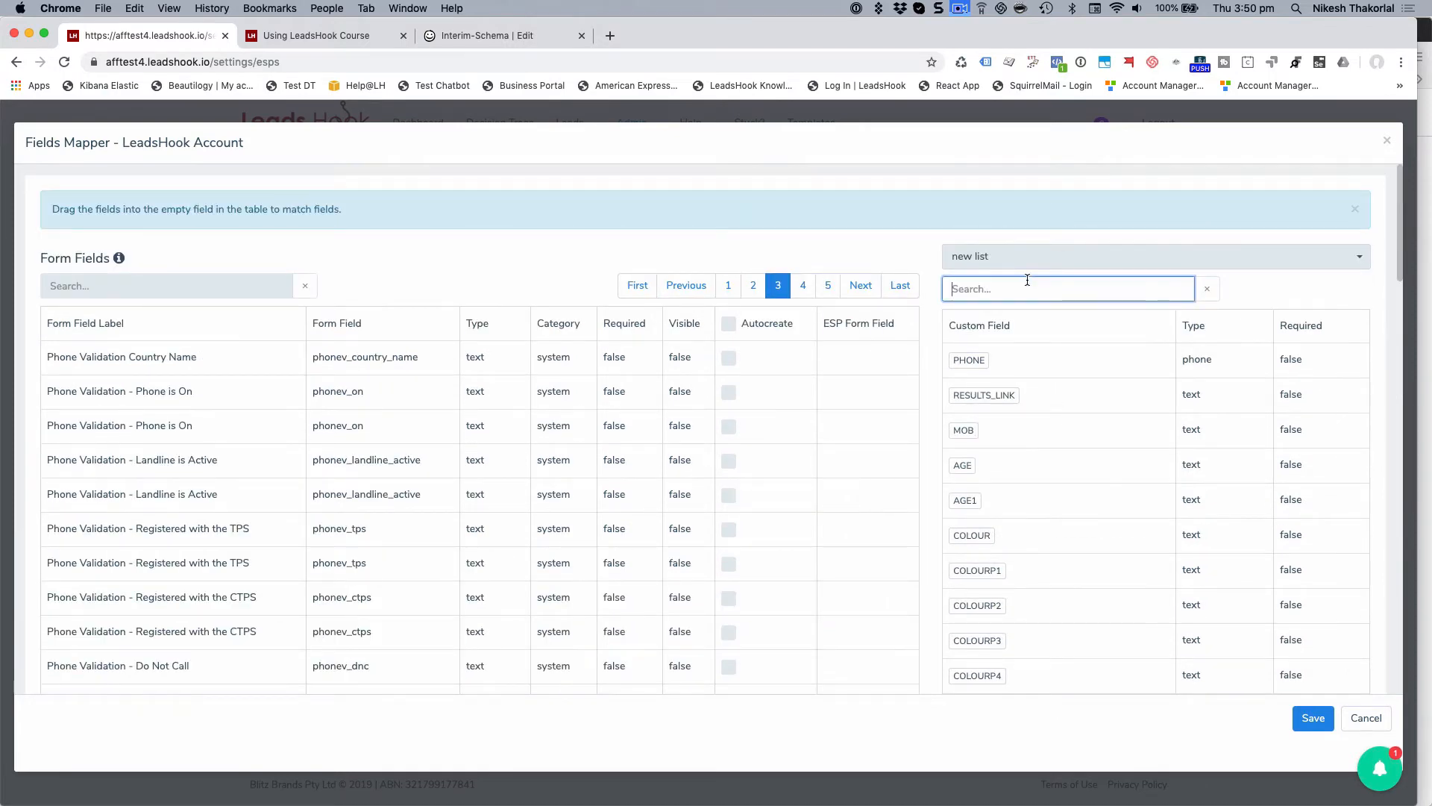
type("utm")
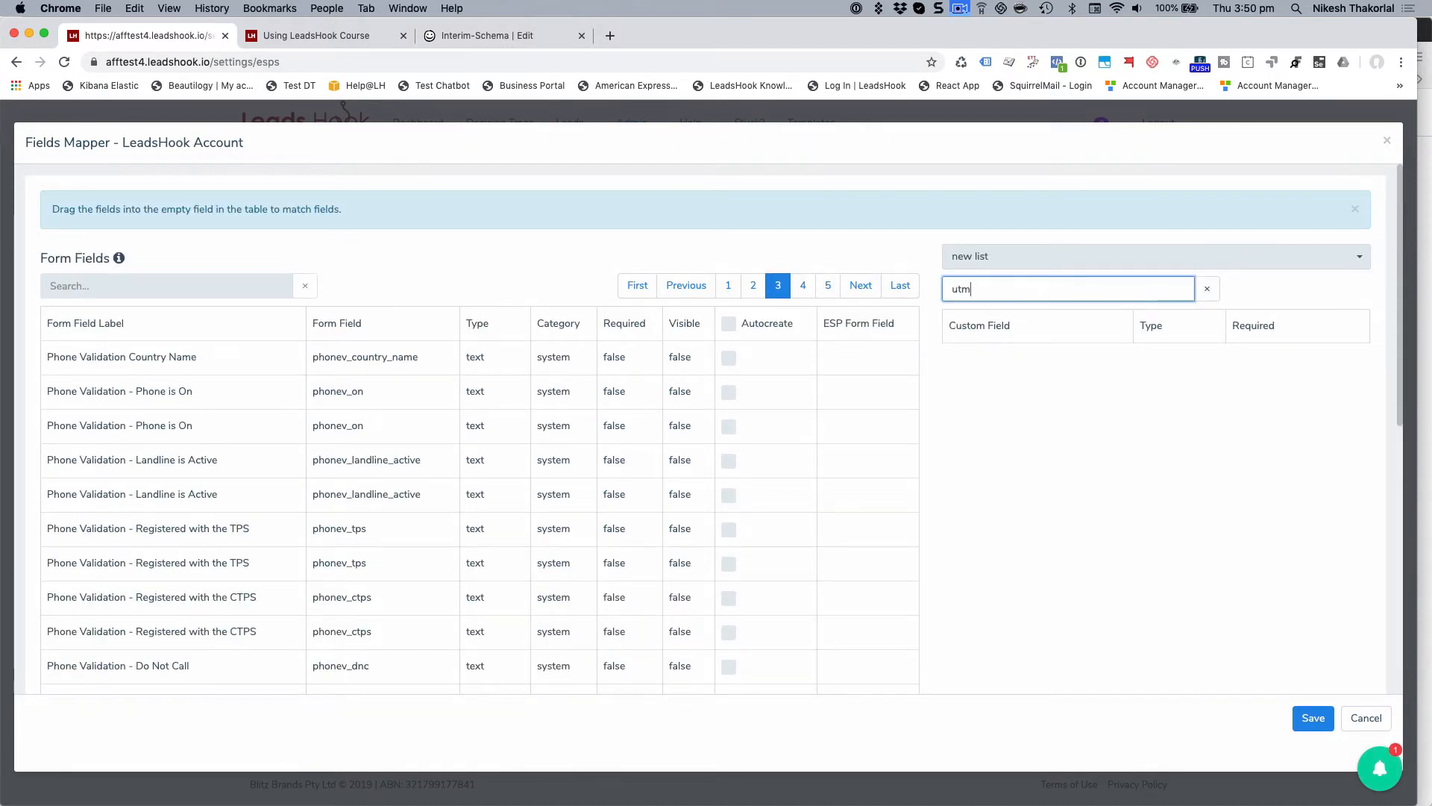
left_click(1047, 389)
Autocreate and map the marked UTM Source field at the ESP without a prefix
scroll(940, 446, "down", 6)
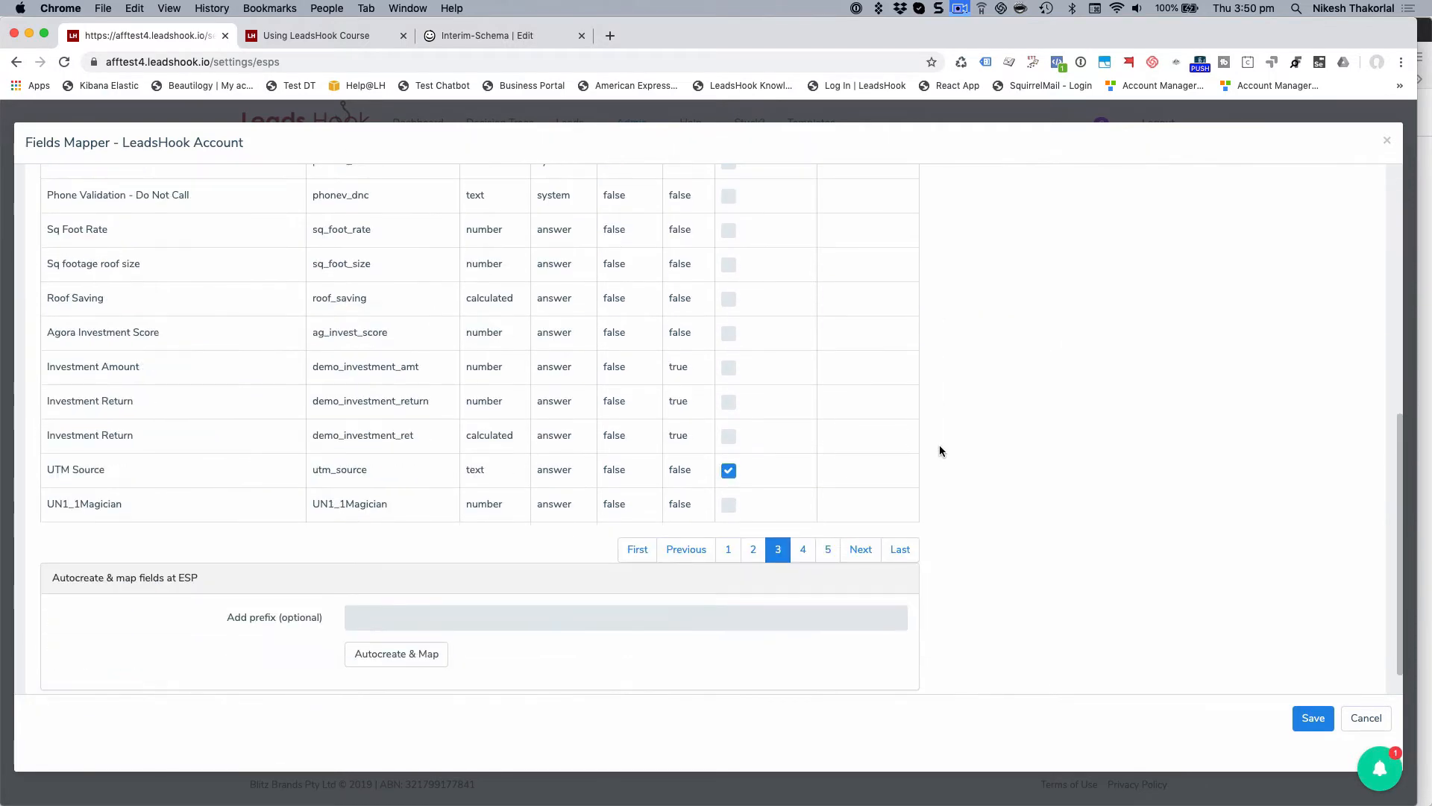
left_click(401, 655)
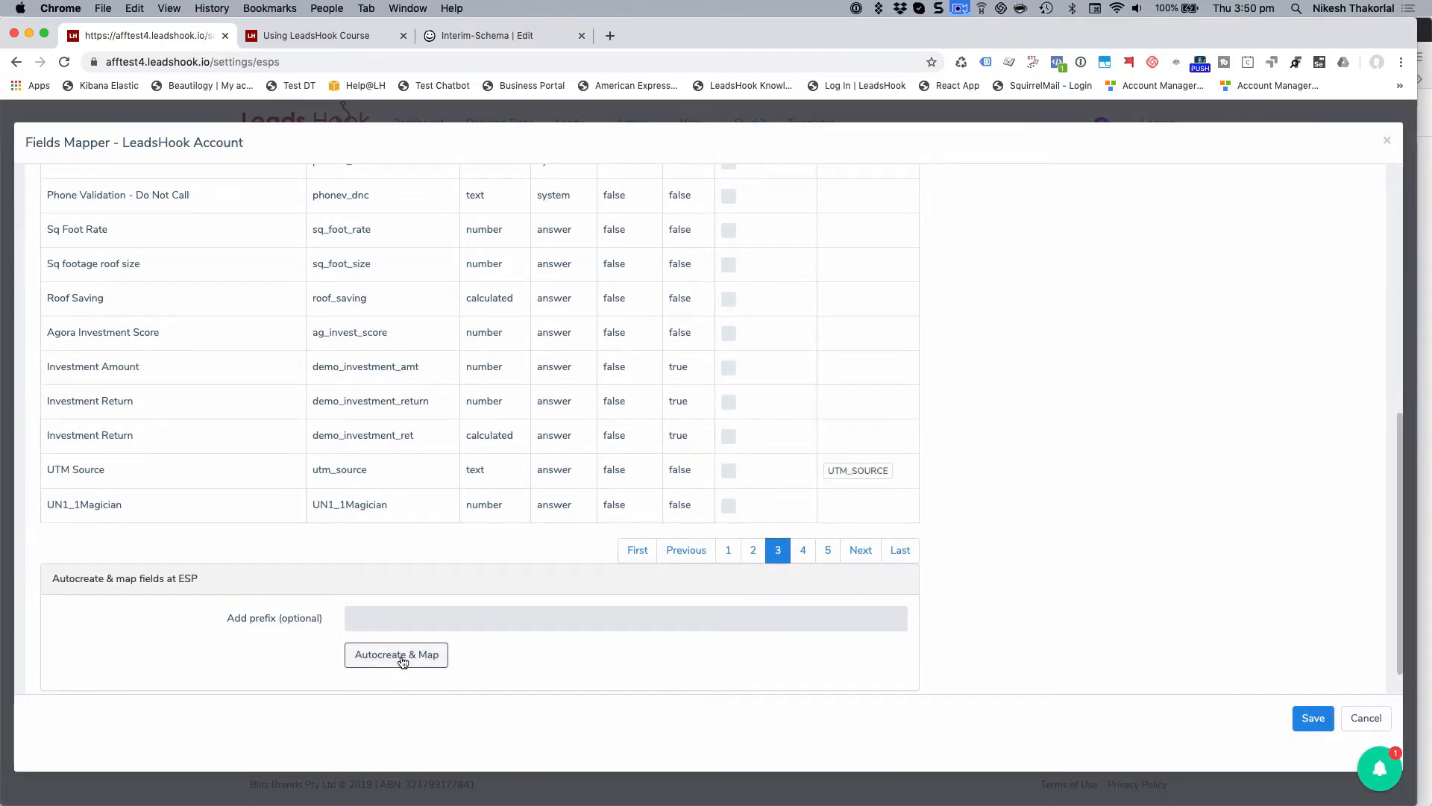
left_click(401, 656)
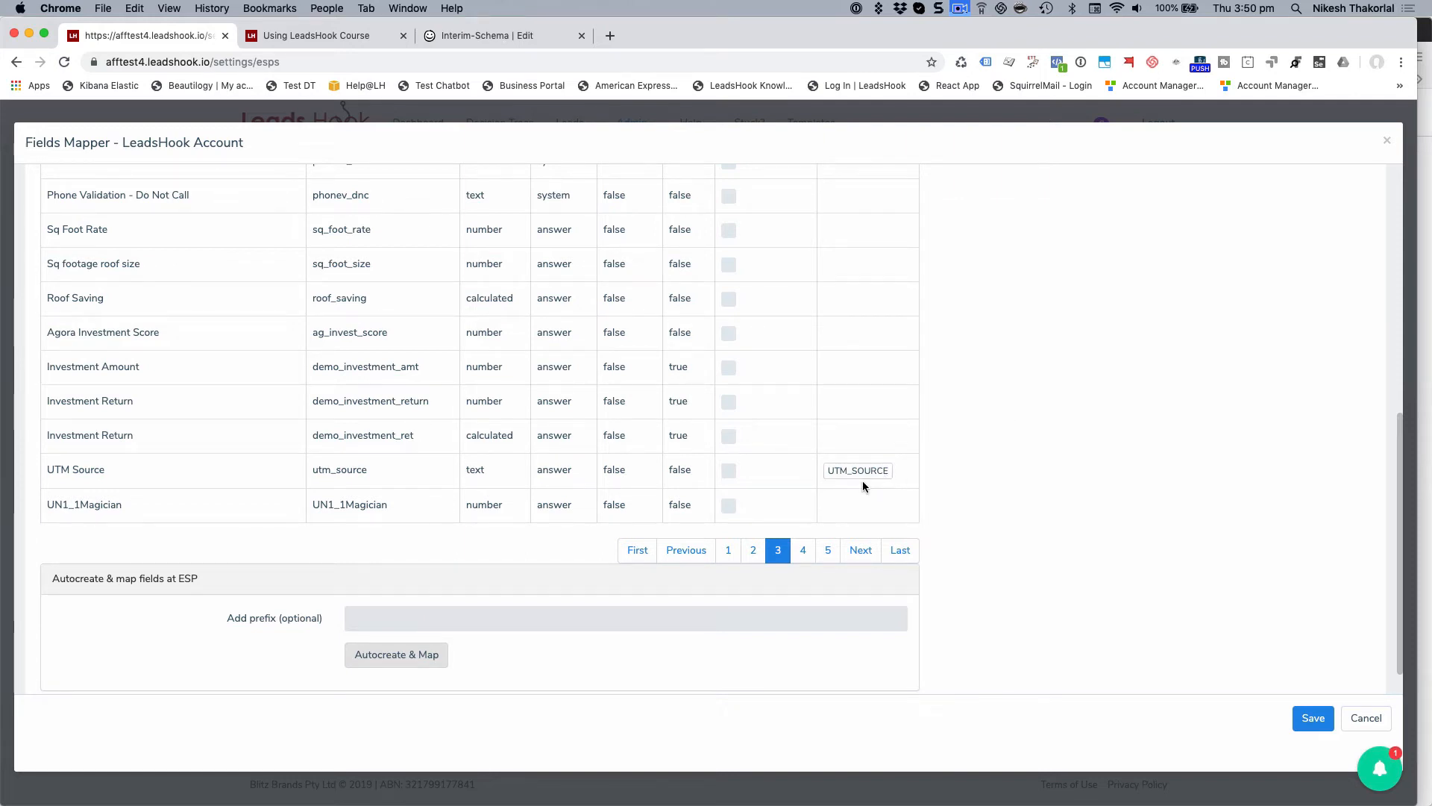
Review the mappings on the first page of form fields and those of the leadshook_10 list
scroll(941, 385, "up", 7)
scroll(858, 403, "down", 3)
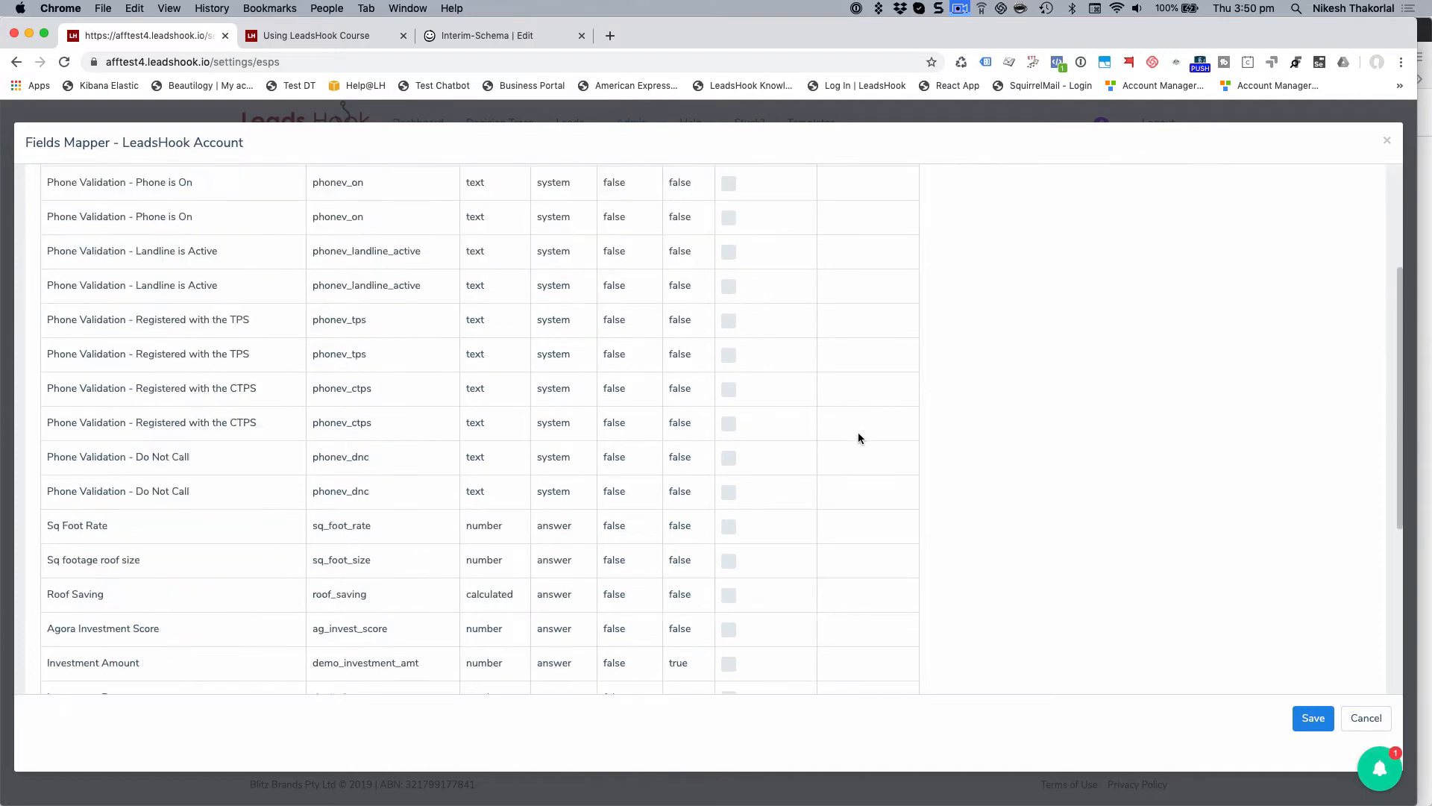
scroll(858, 432, "up", 3)
left_click(730, 295)
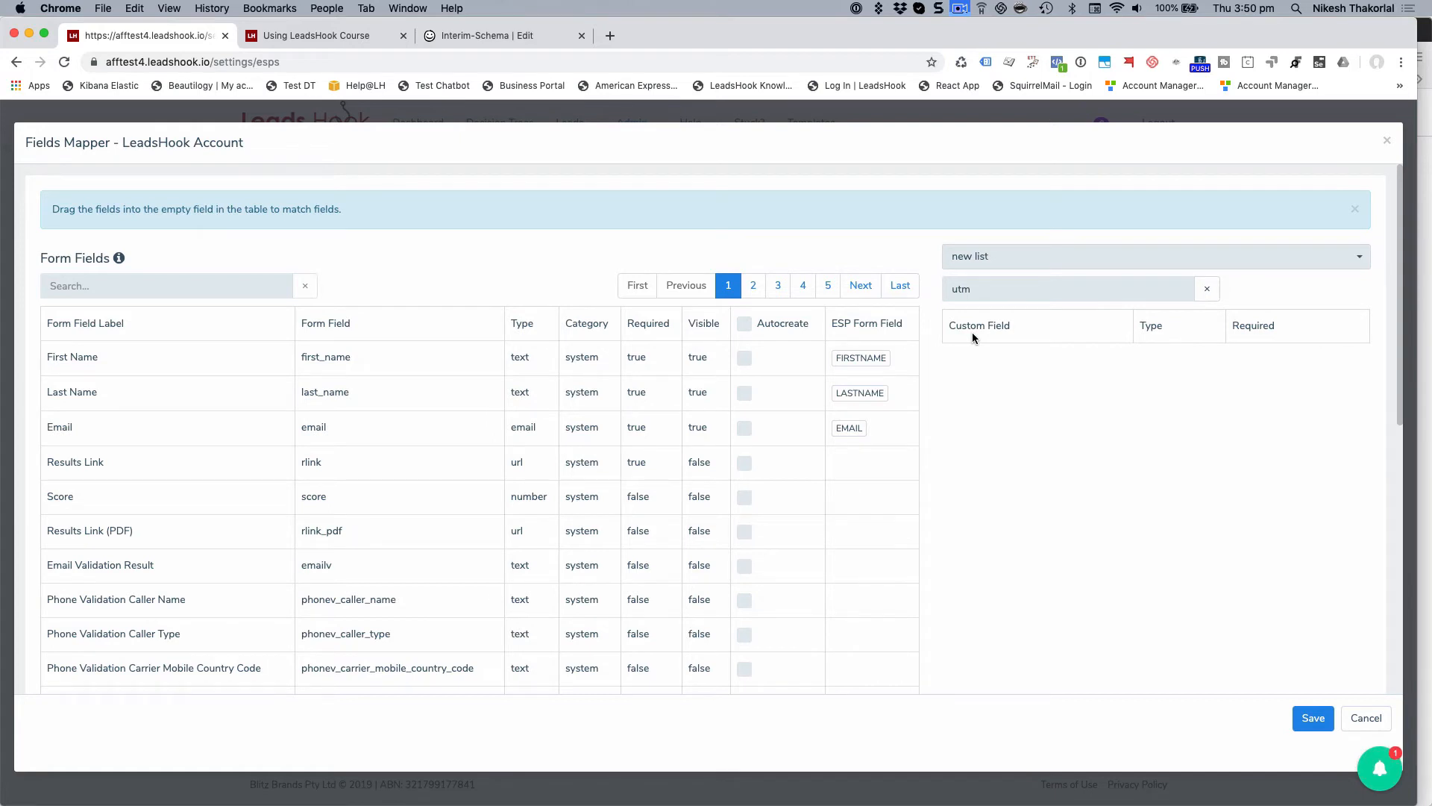
left_click(1002, 260)
left_click(1017, 282)
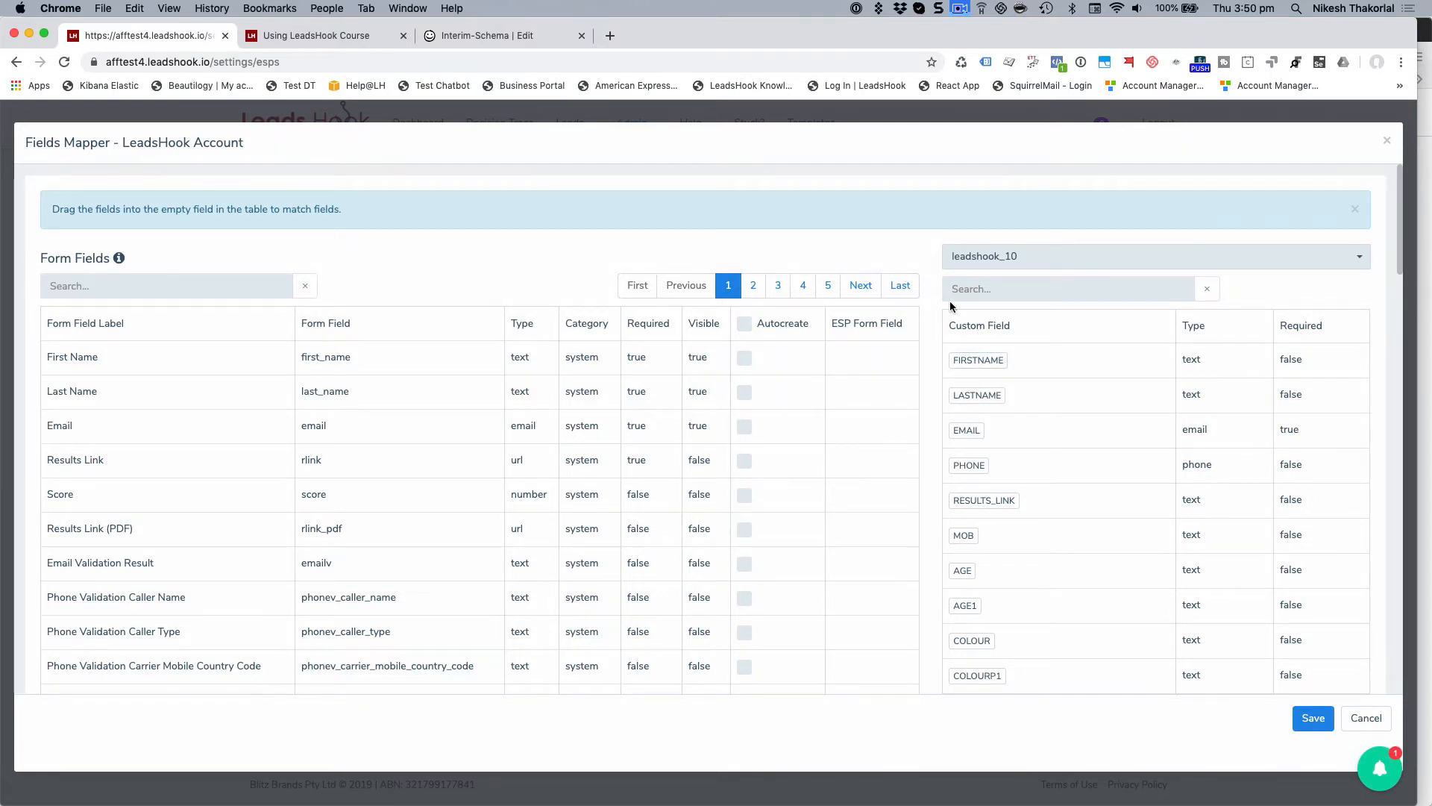
Select new list again and save the field mappings
left_click(1004, 255)
left_click(983, 319)
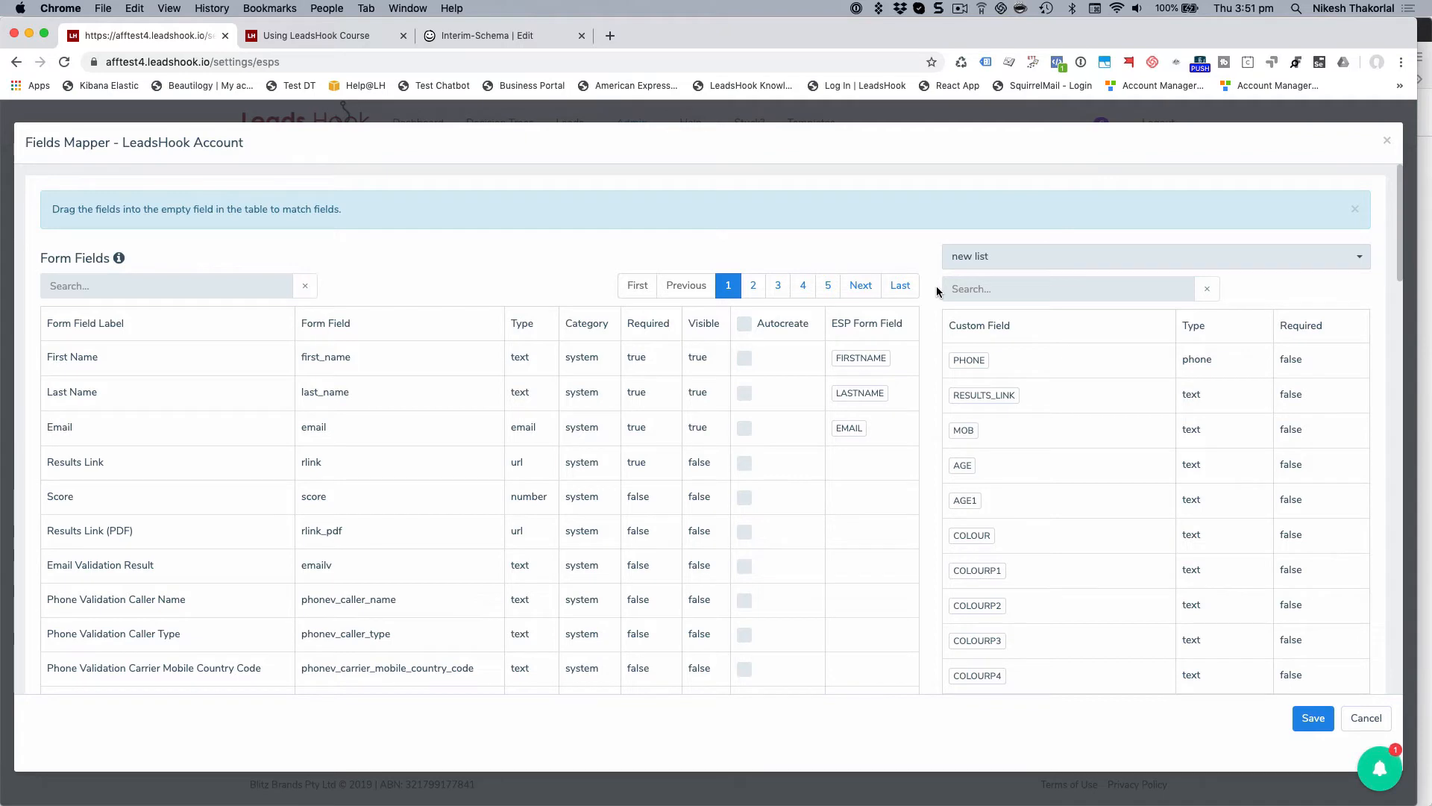
left_click(1314, 719)
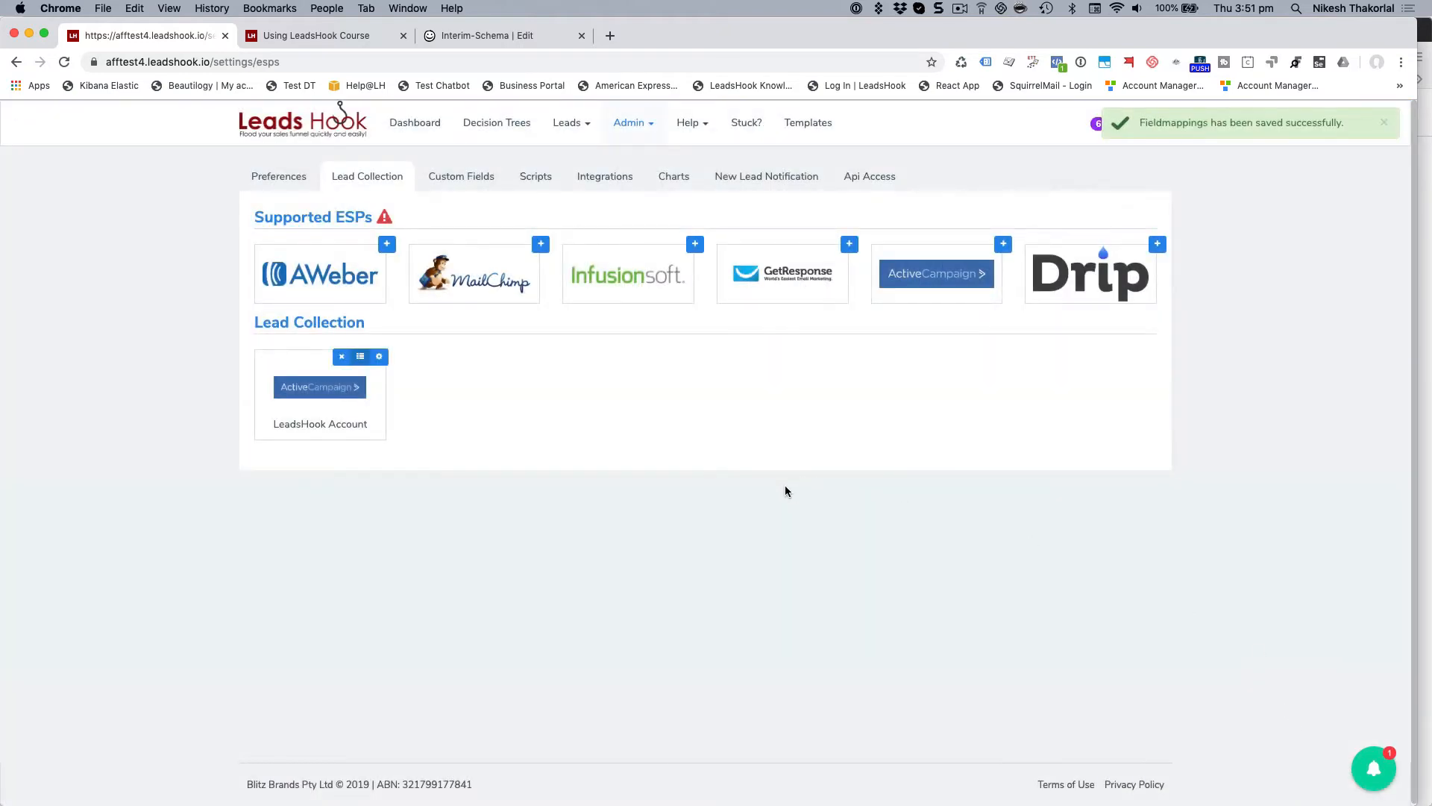
Review the saved field mappings of new list for the LeadsHook Account connection and close the mapper without saving
left_click(361, 356)
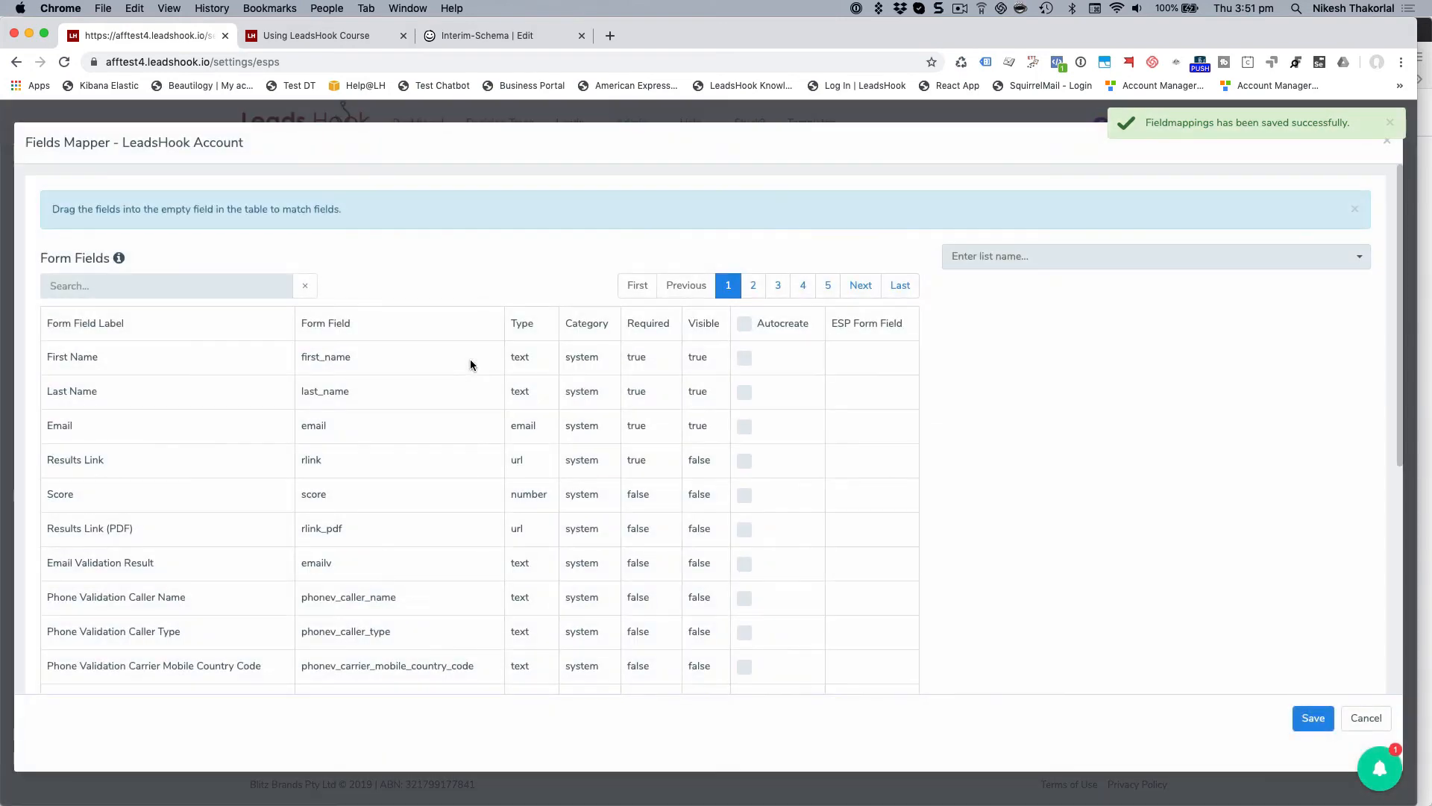
left_click(972, 257)
left_click(969, 321)
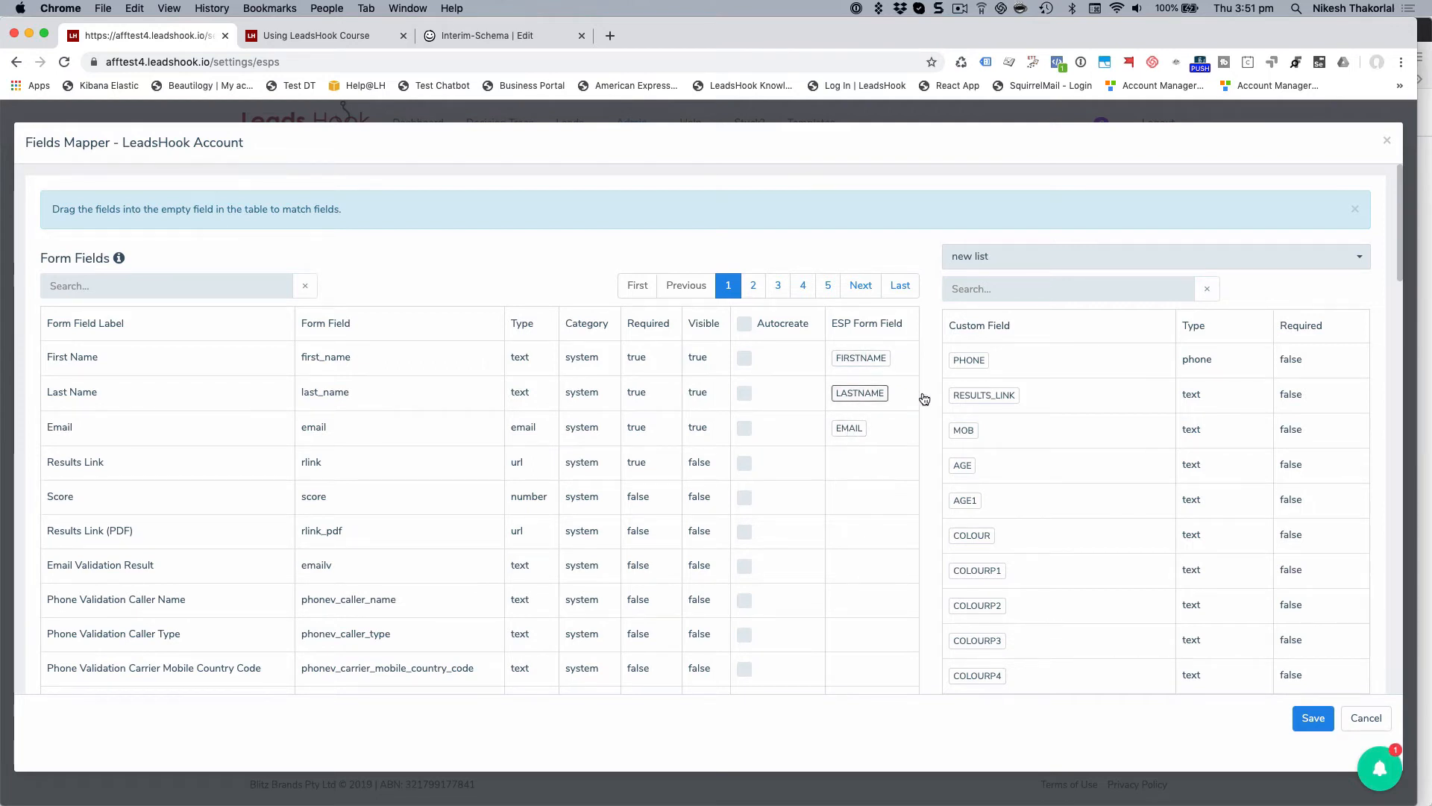
left_click(1367, 719)
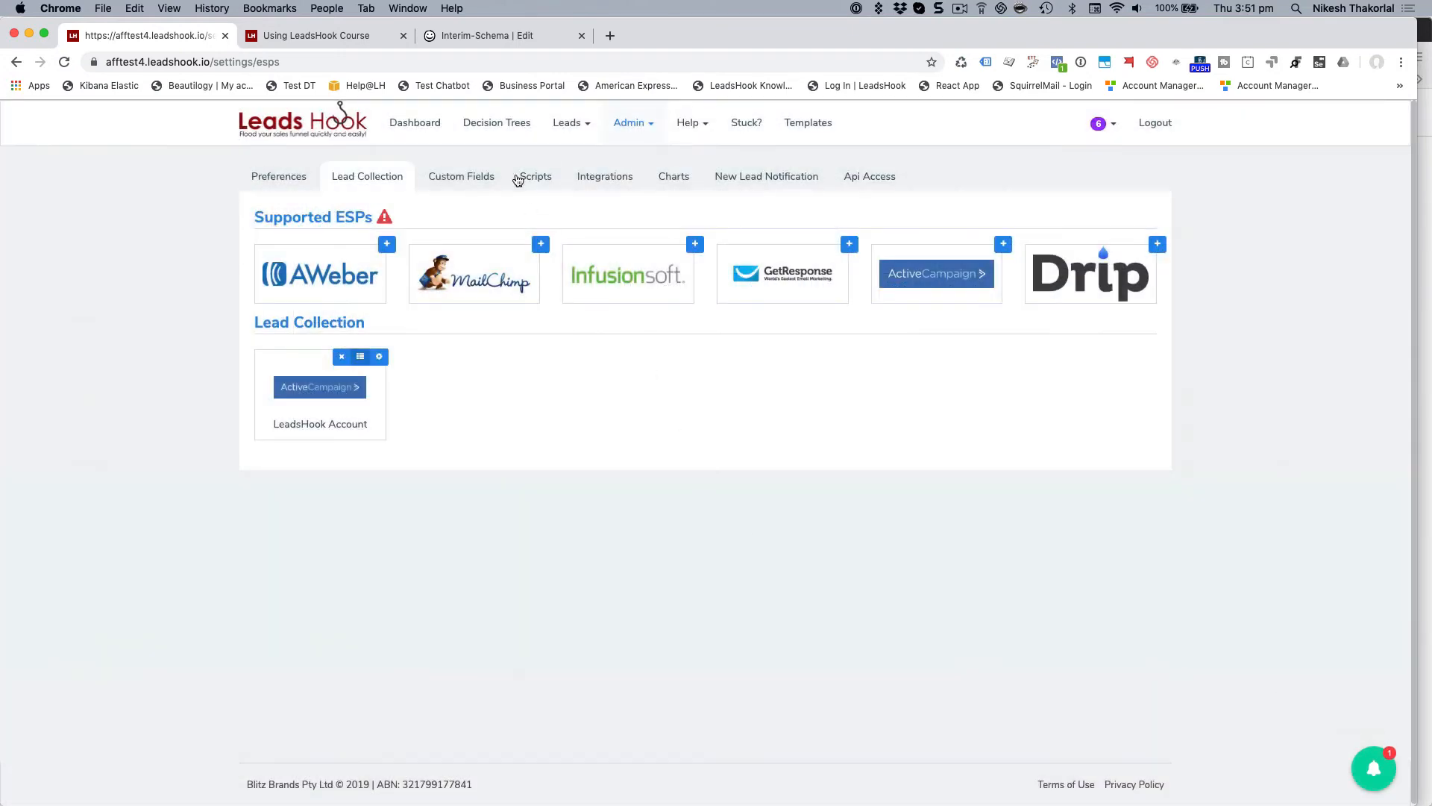
In the Using LeadsHook Course decision tree, delete the four connections between the Analyze My Results and Results Page nodes
left_click(497, 124)
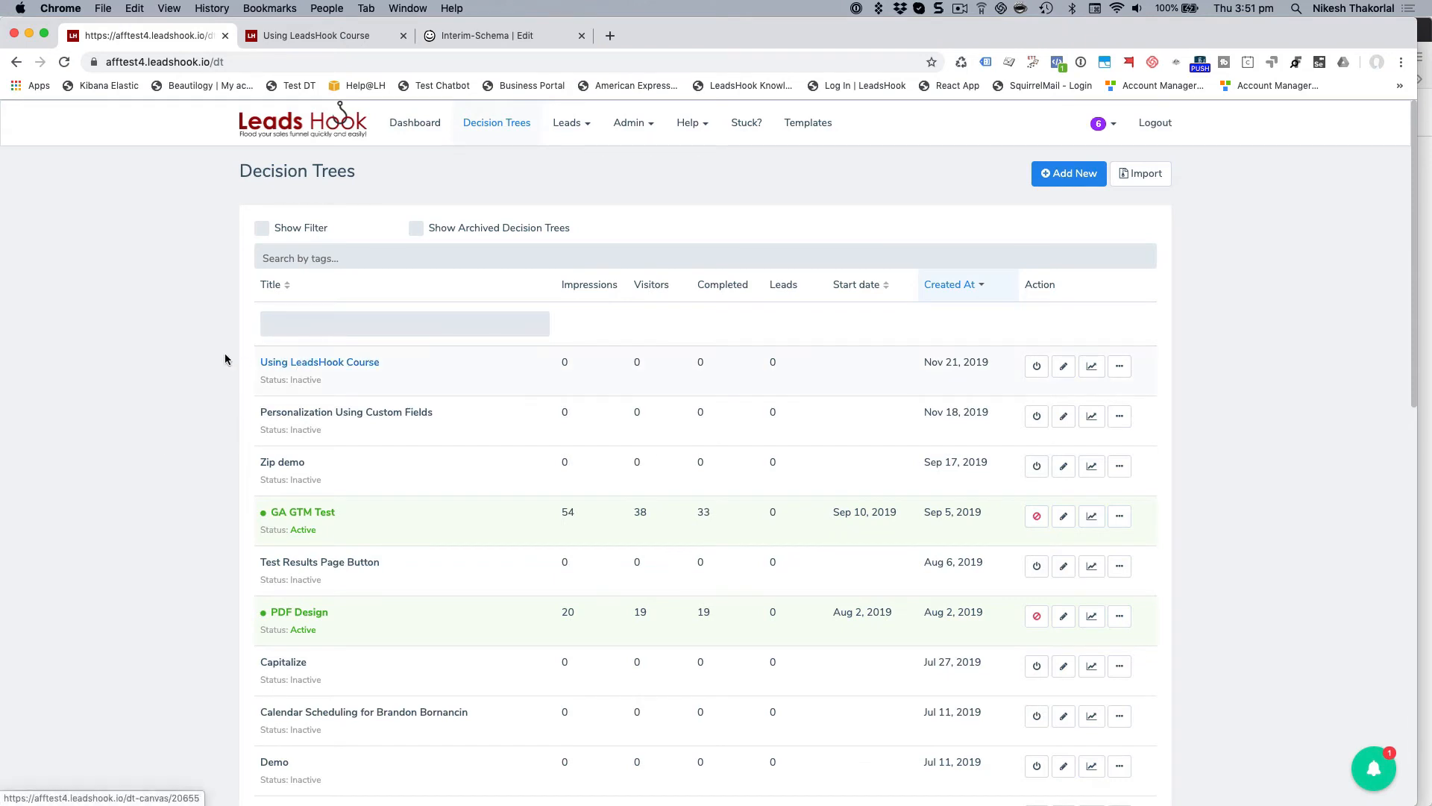
left_click(299, 367)
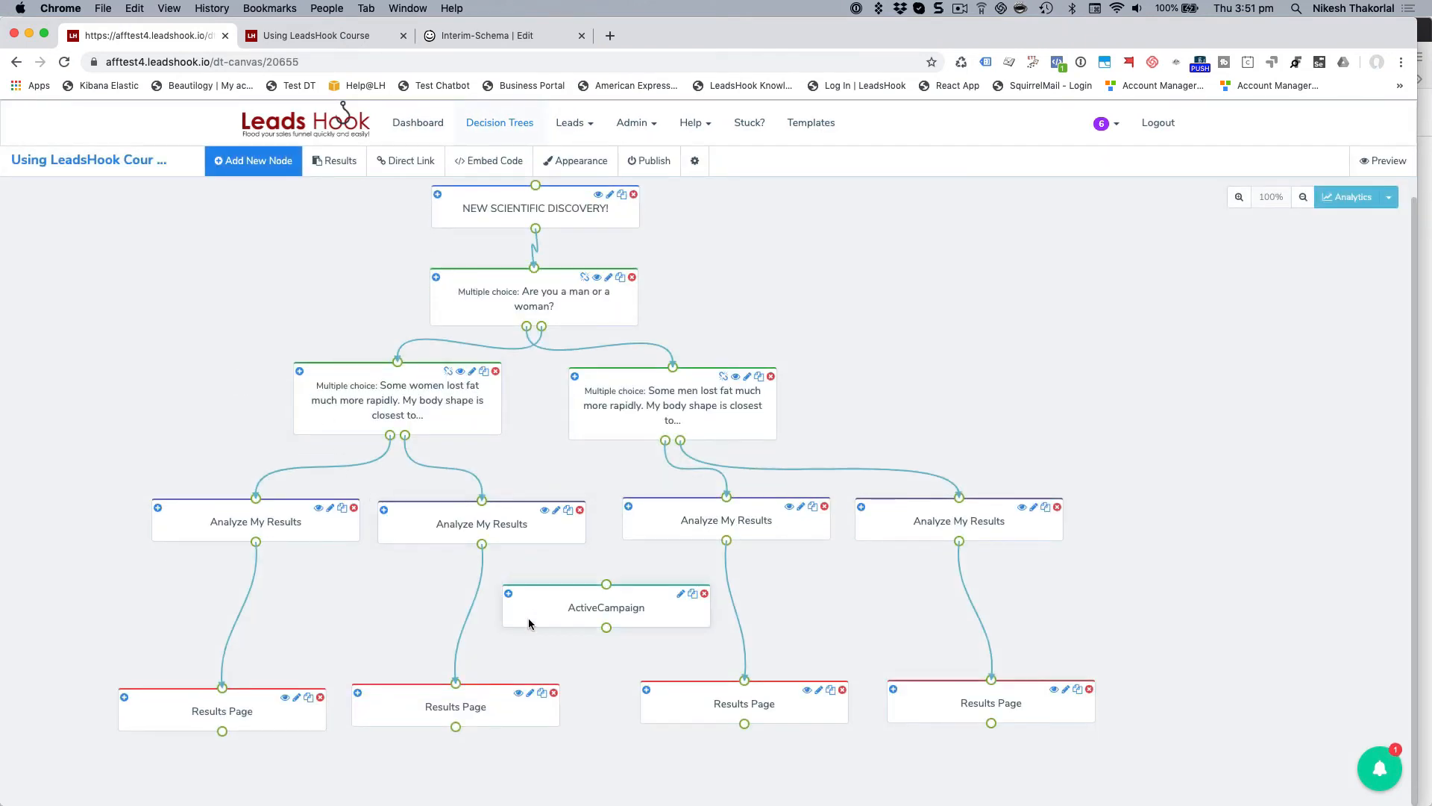
left_click(473, 621)
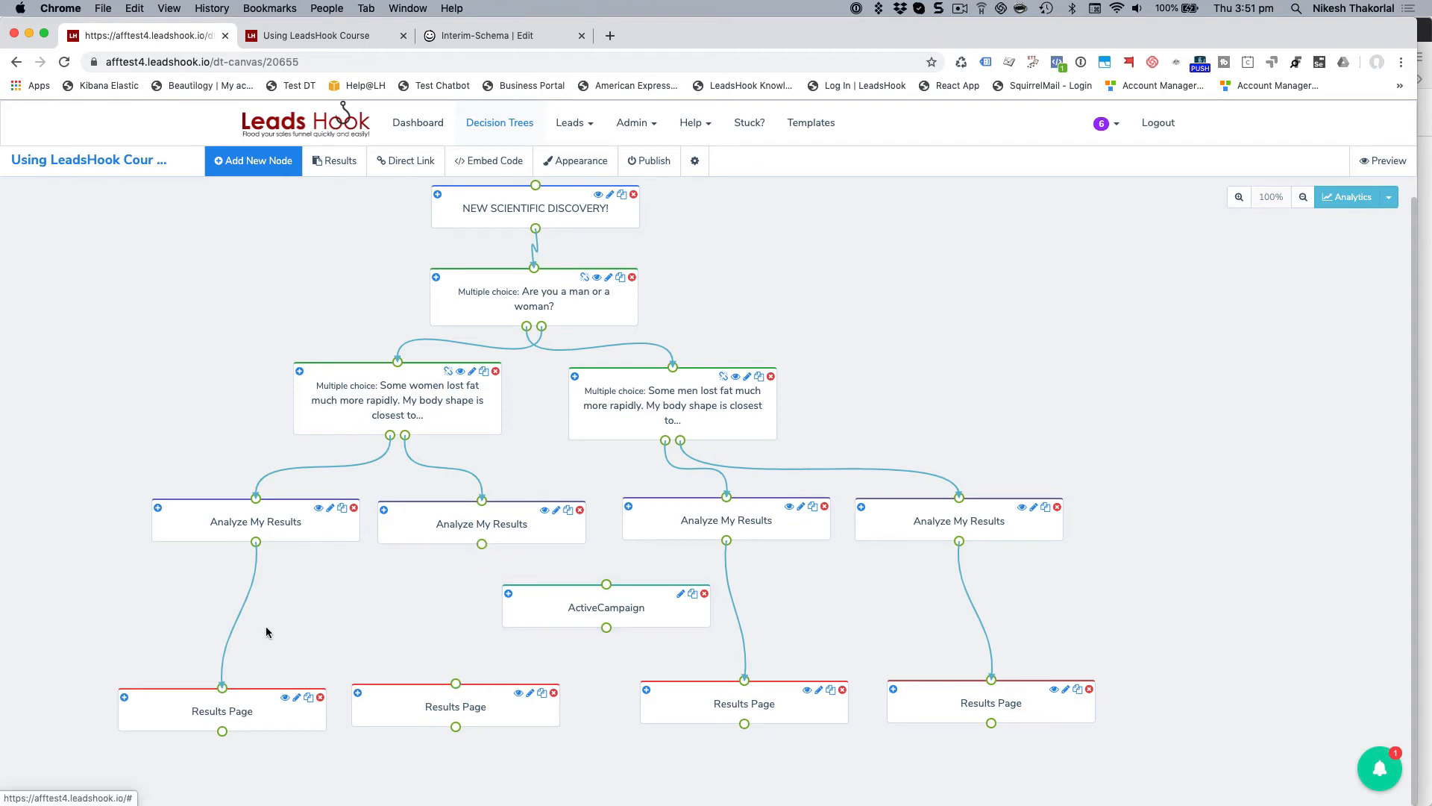
triple_click(234, 626)
left_click(233, 624)
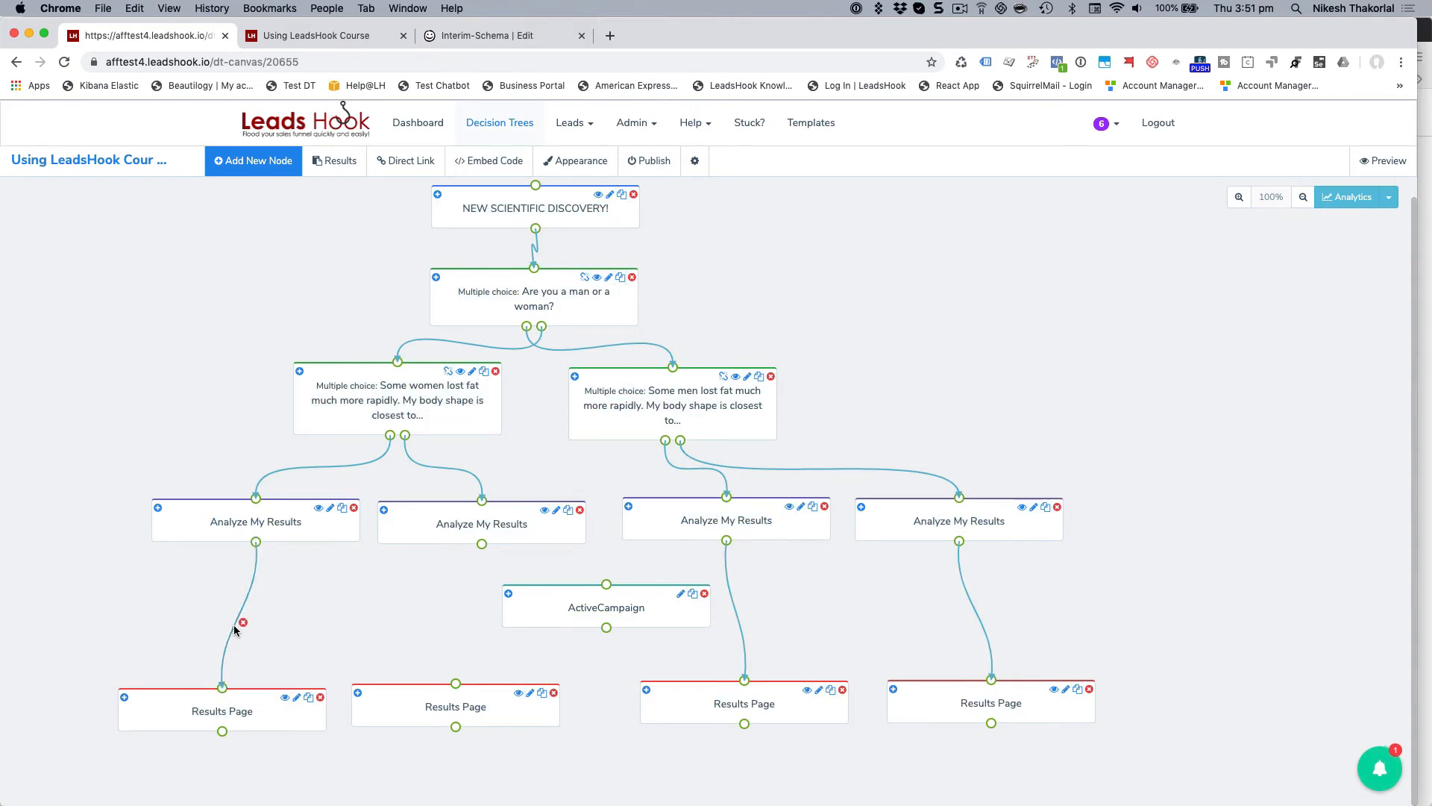
left_click(234, 626)
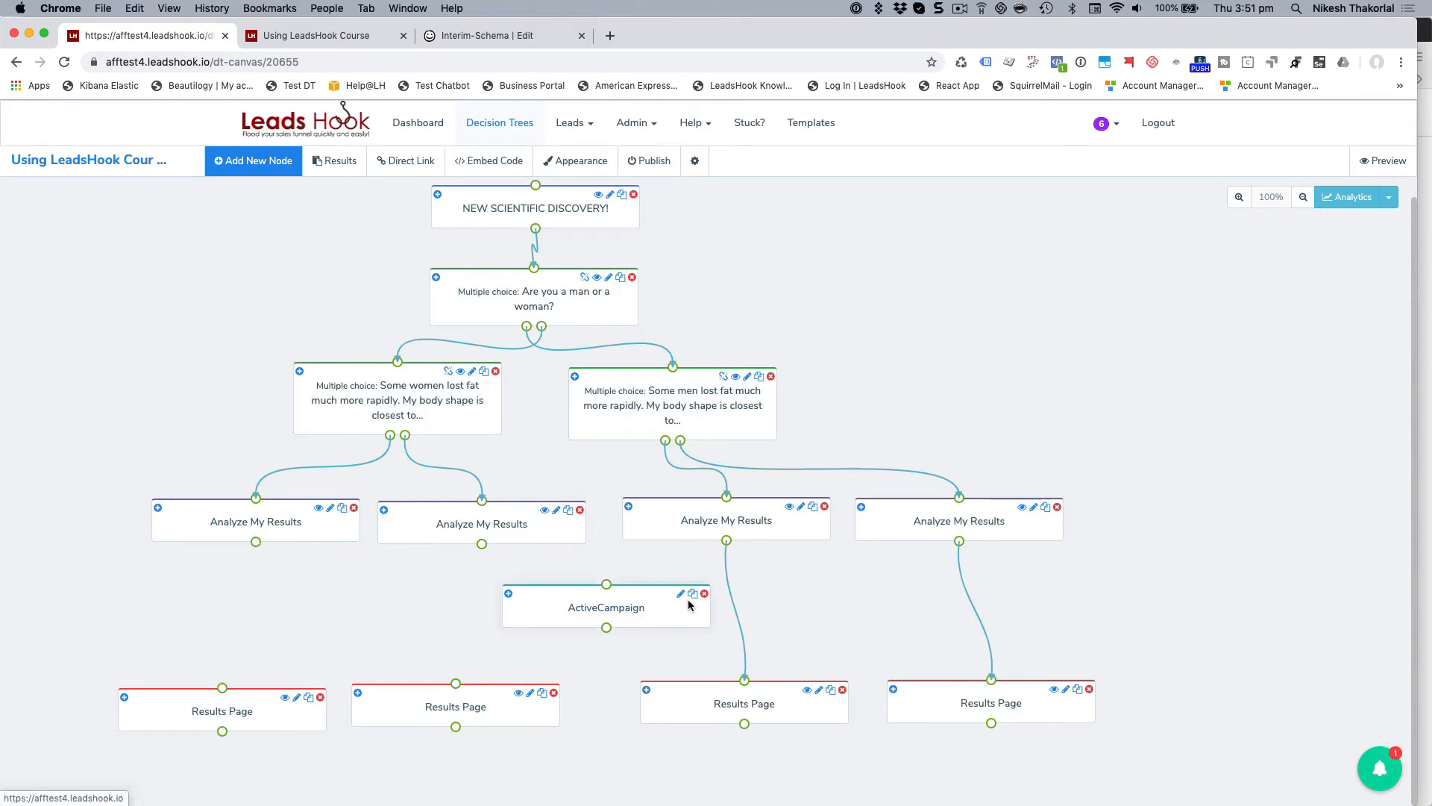
left_click(746, 625)
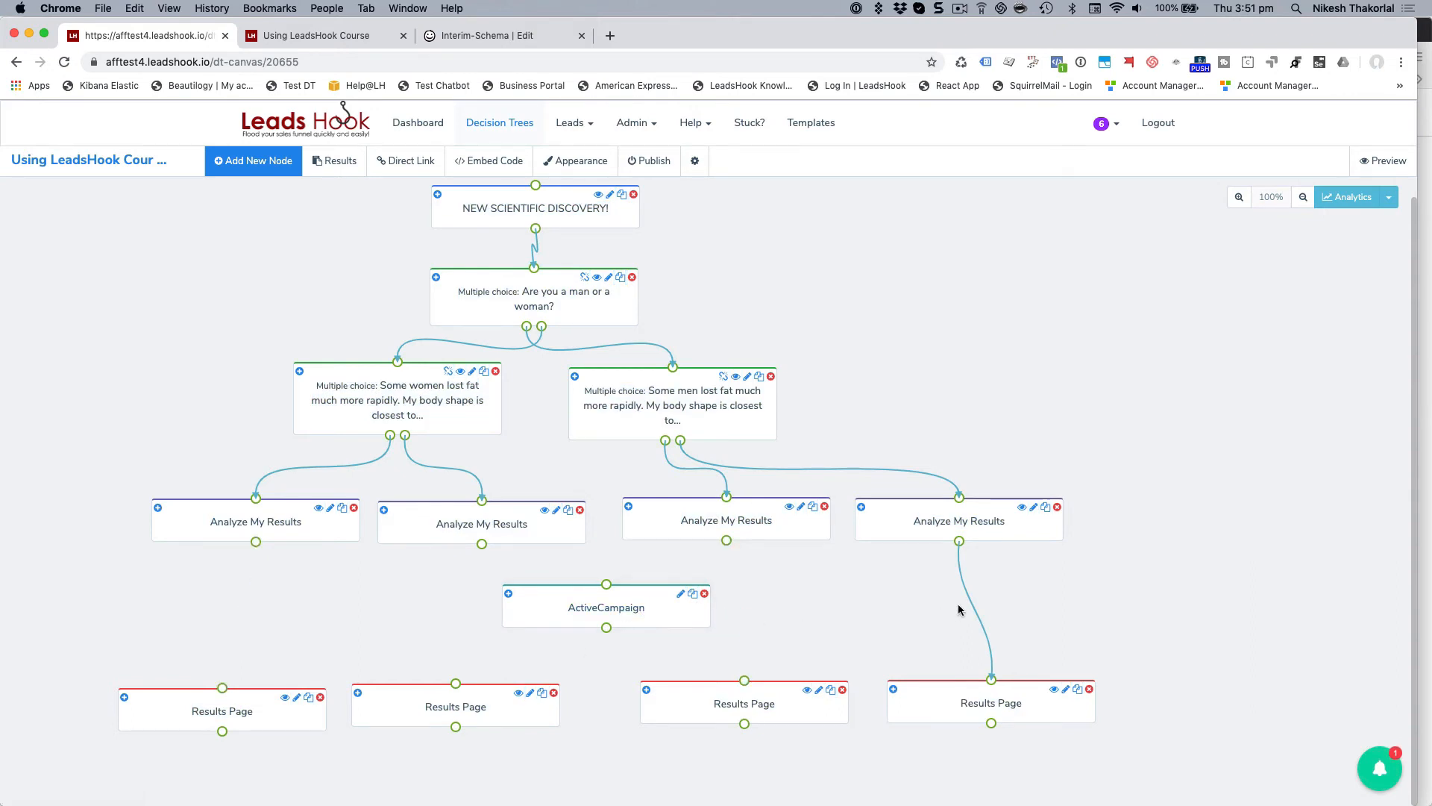
mouse_move(980, 619)
left_click(980, 619)
Place the ActiveCampaign node between the second Analyze My Results node and its Results Page and link the three in sequence
left_click_drag(517, 714, 424, 729)
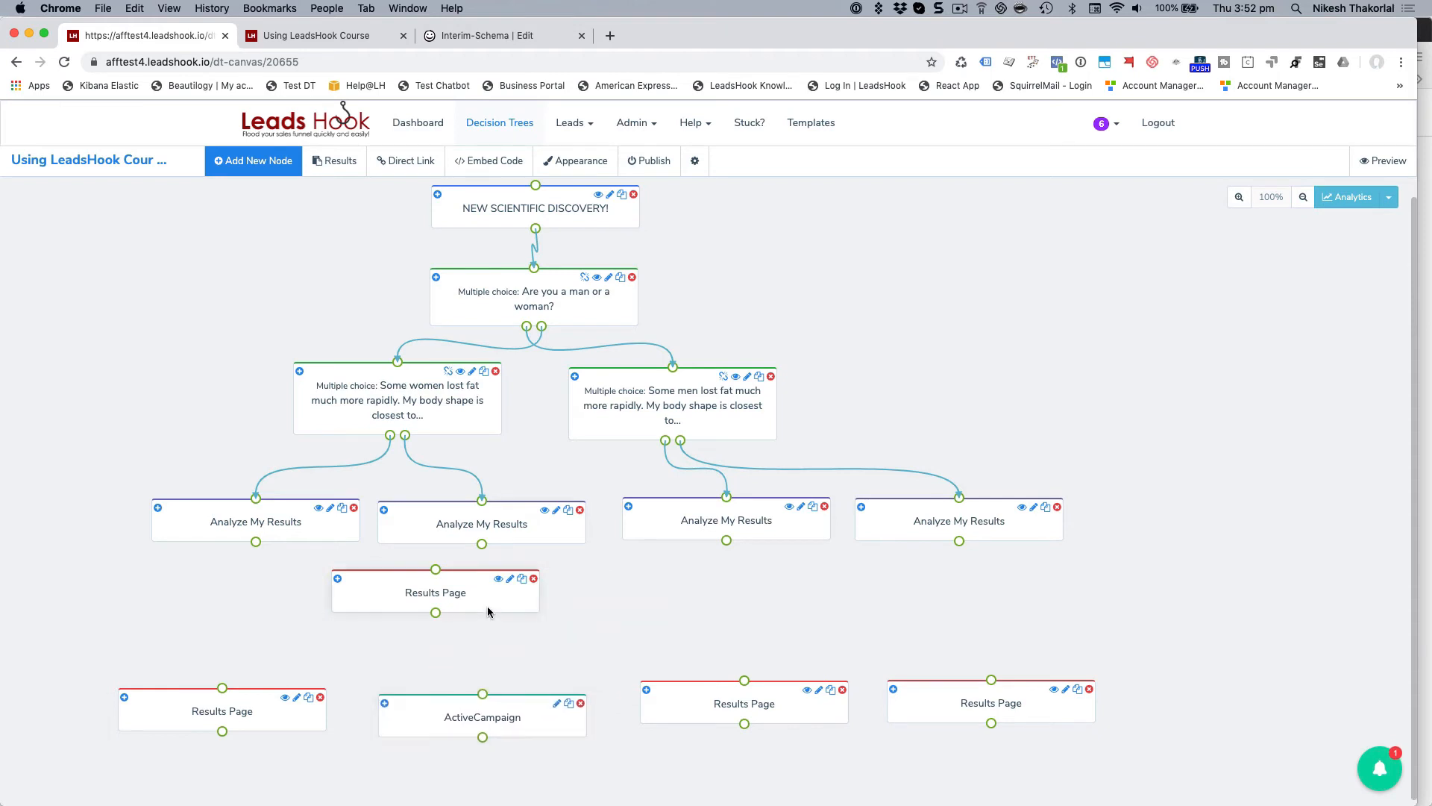
left_click_drag(488, 608, 512, 637)
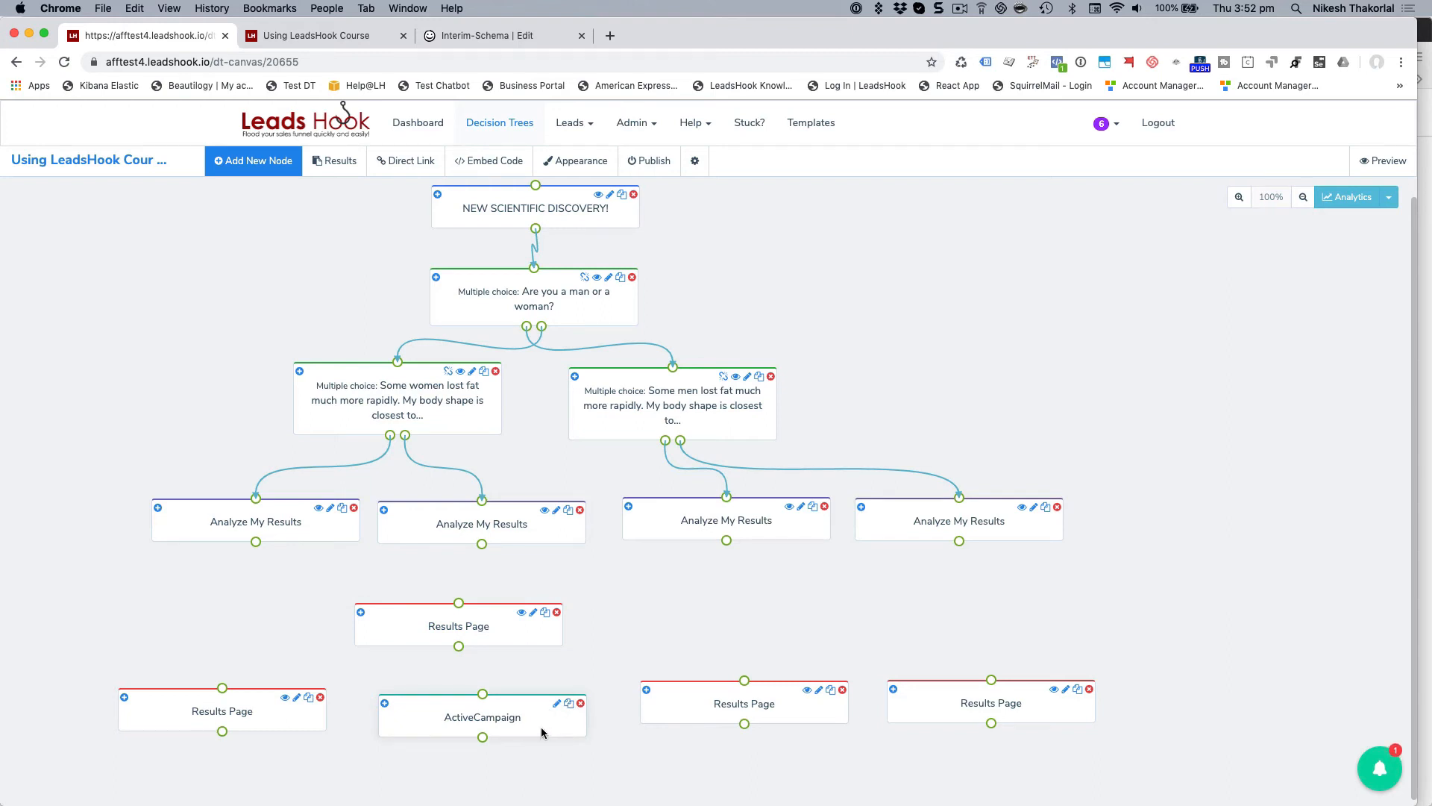
mouse_move(545, 703)
left_mouse_down()
mouse_move(532, 615)
mouse_move(556, 701)
left_mouse_up()
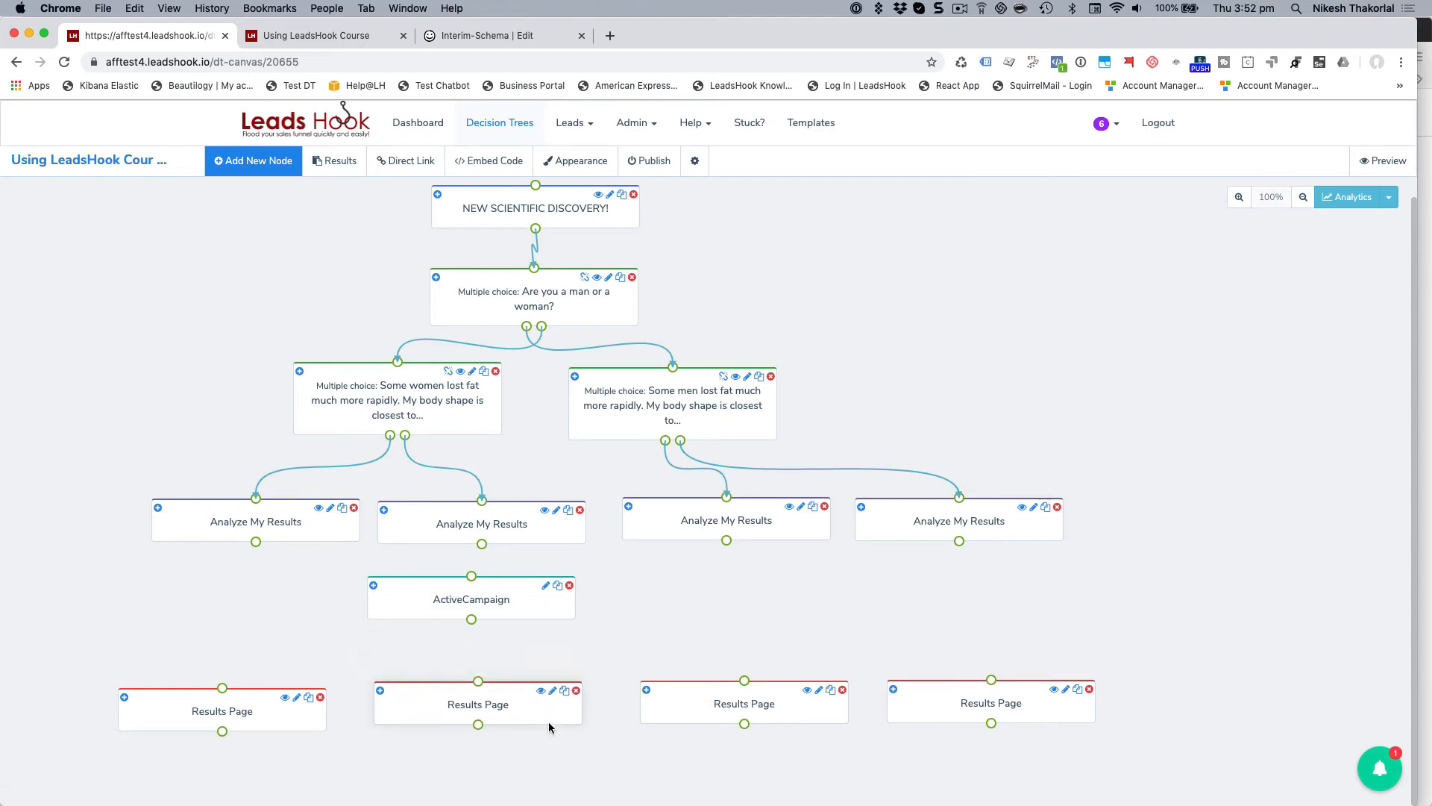
left_click_drag(524, 618, 525, 637)
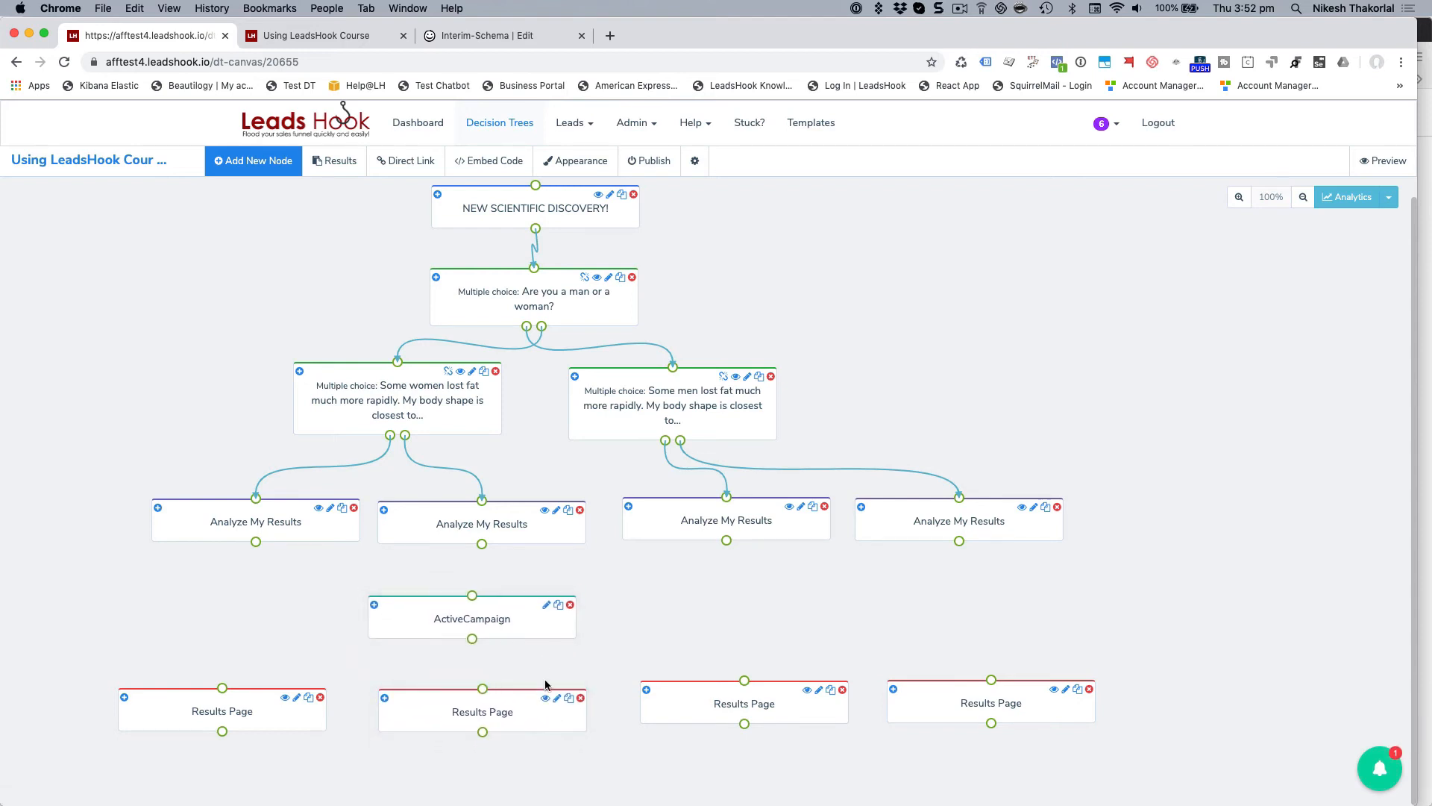
left_click_drag(539, 731, 541, 713)
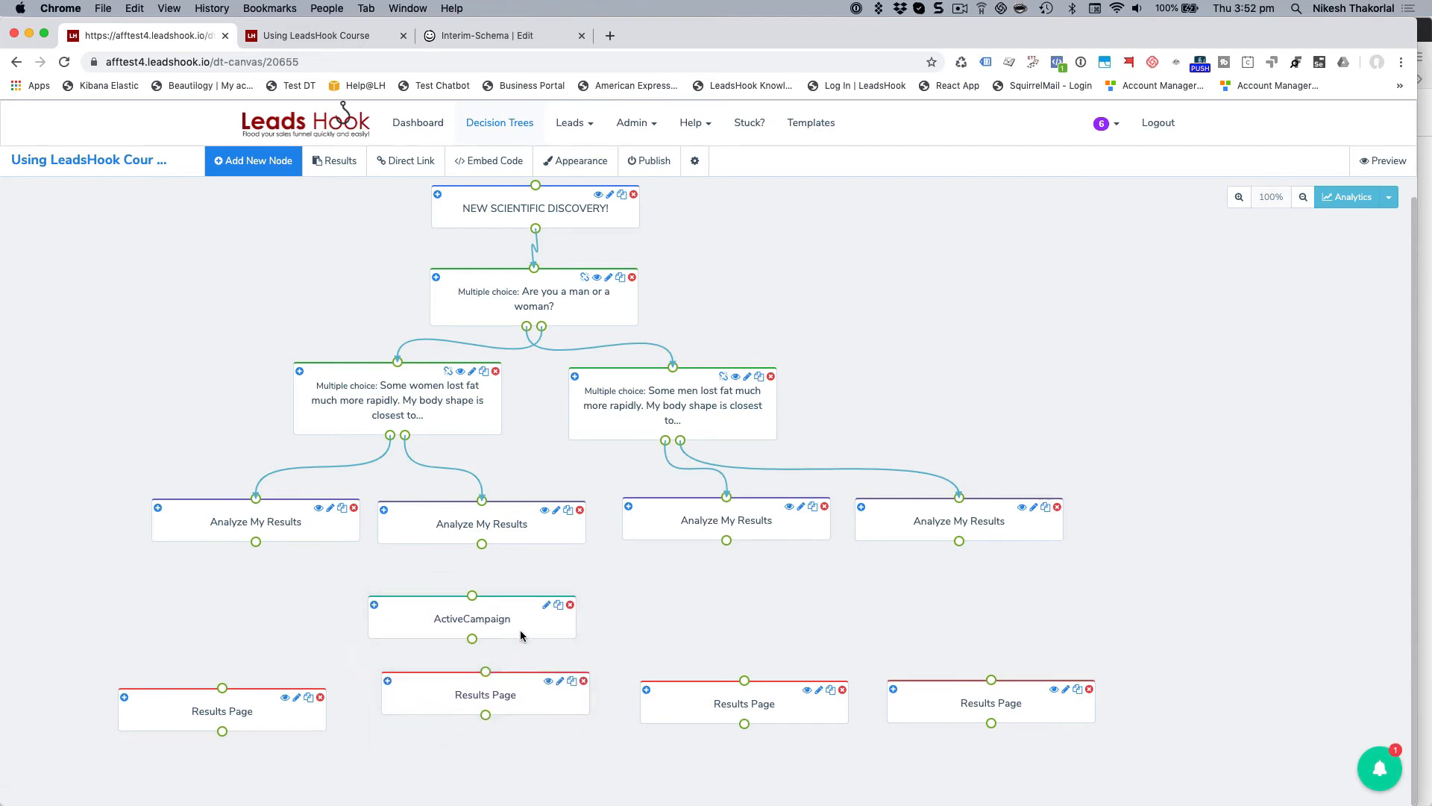
left_click_drag(521, 633, 528, 625)
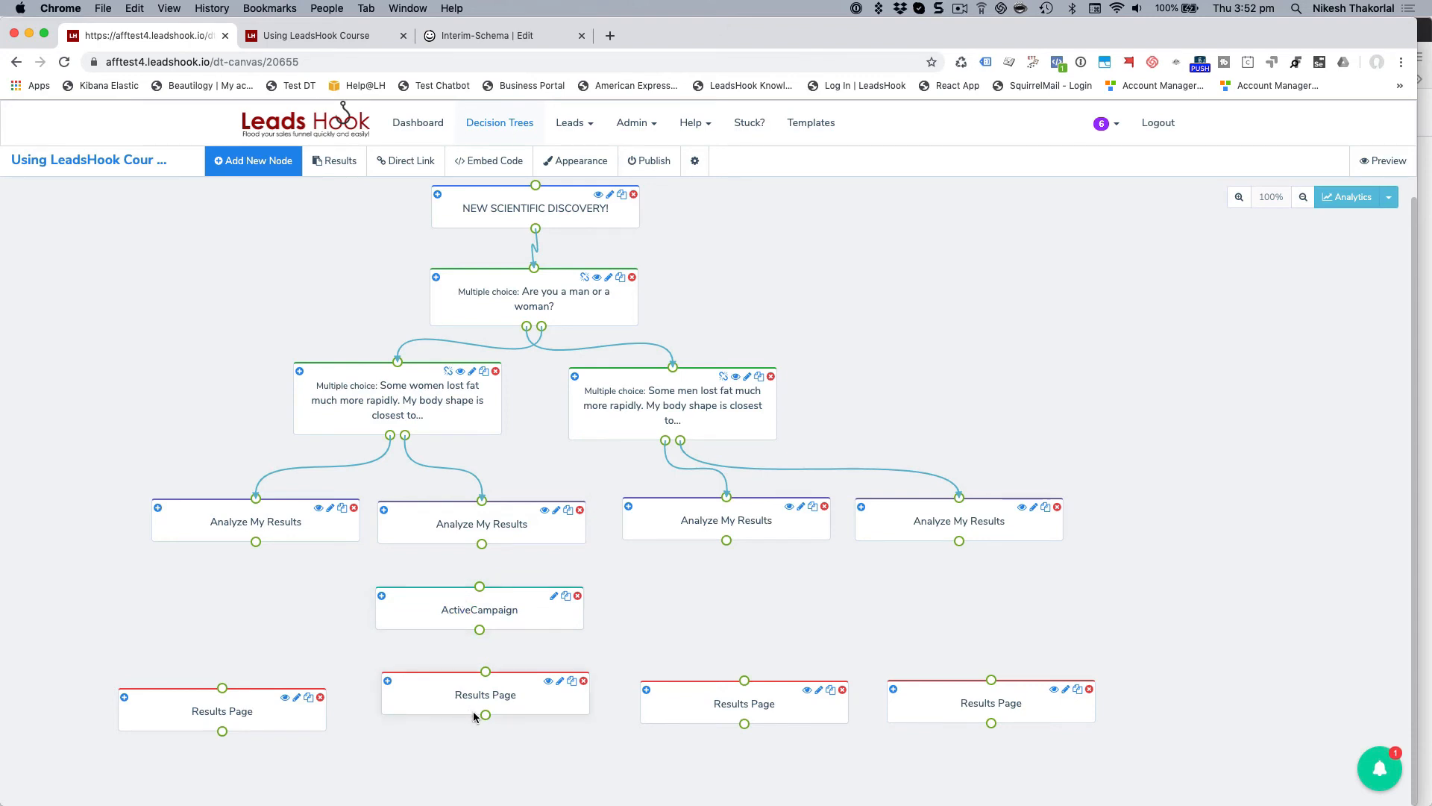
mouse_move(481, 548)
left_mouse_down()
mouse_move(486, 671)
mouse_move(543, 717)
left_mouse_up()
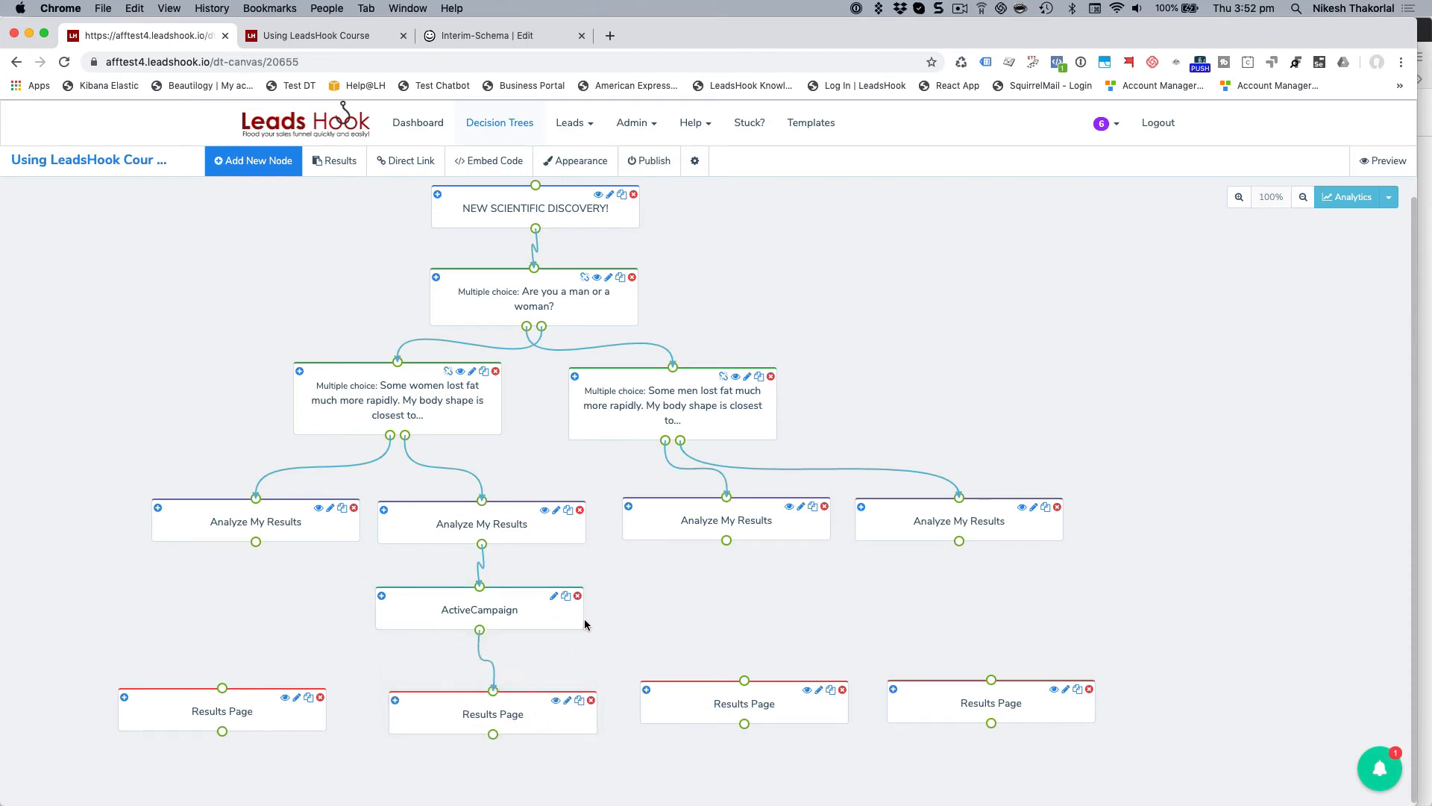
Centre the ActiveCampaign node below the Analyze My Results row and connect the remaining three Analyze My Results nodes to it
left_click_drag(559, 625, 720, 633)
mouse_move(727, 540)
left_mouse_down()
mouse_move(676, 590)
mouse_move(629, 594)
left_mouse_up()
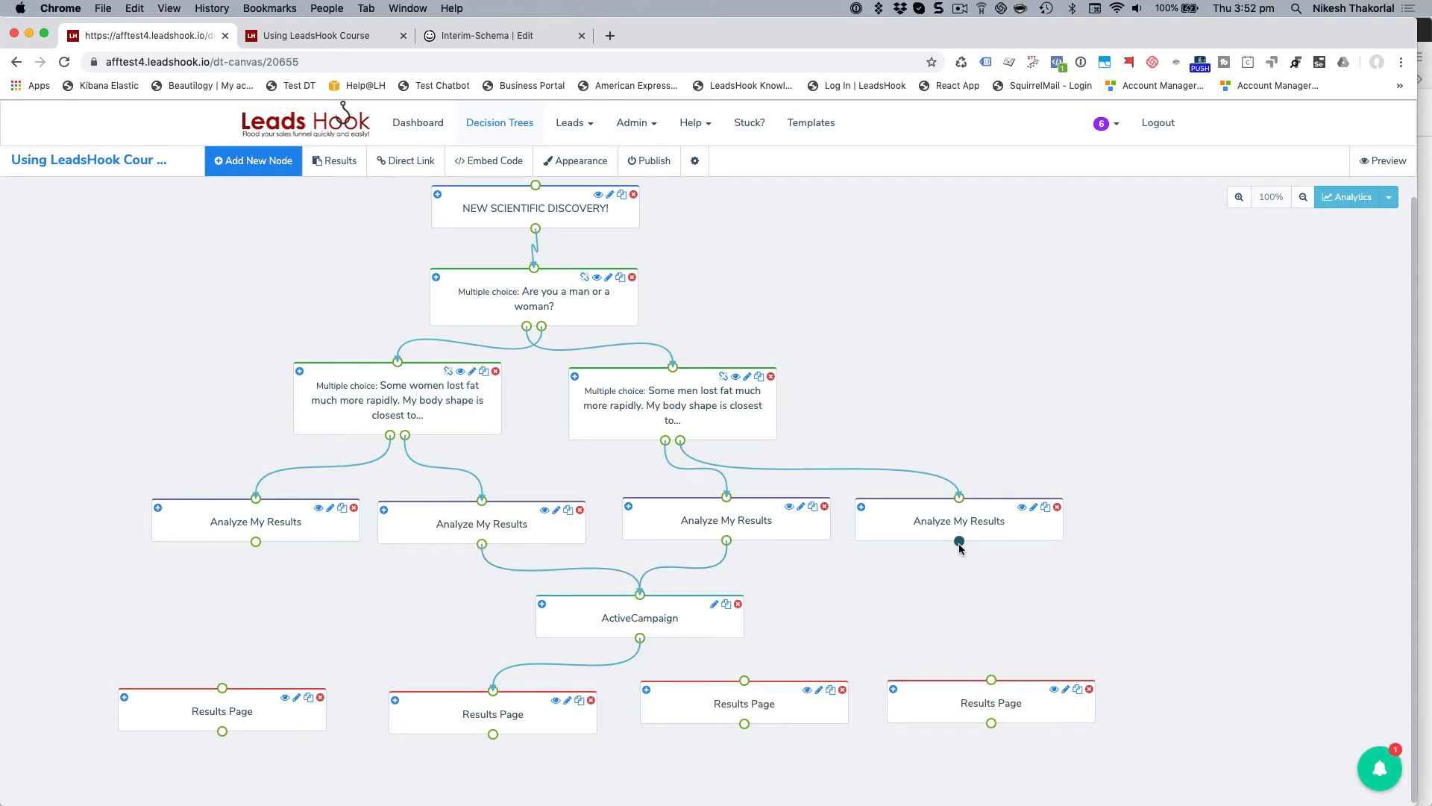
left_click_drag(960, 541, 640, 594)
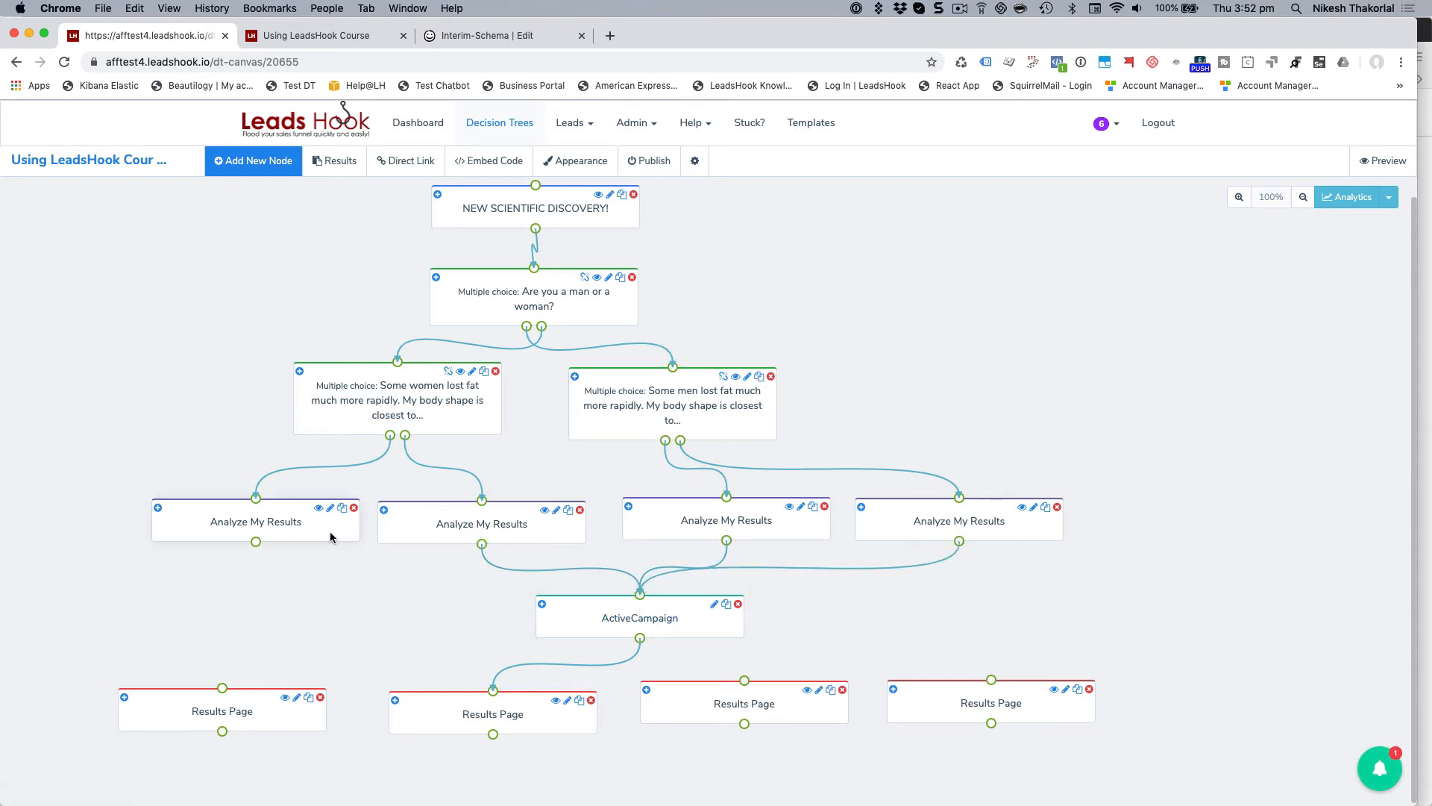
mouse_move(256, 542)
left_mouse_down()
mouse_move(646, 611)
mouse_move(640, 595)
left_mouse_up()
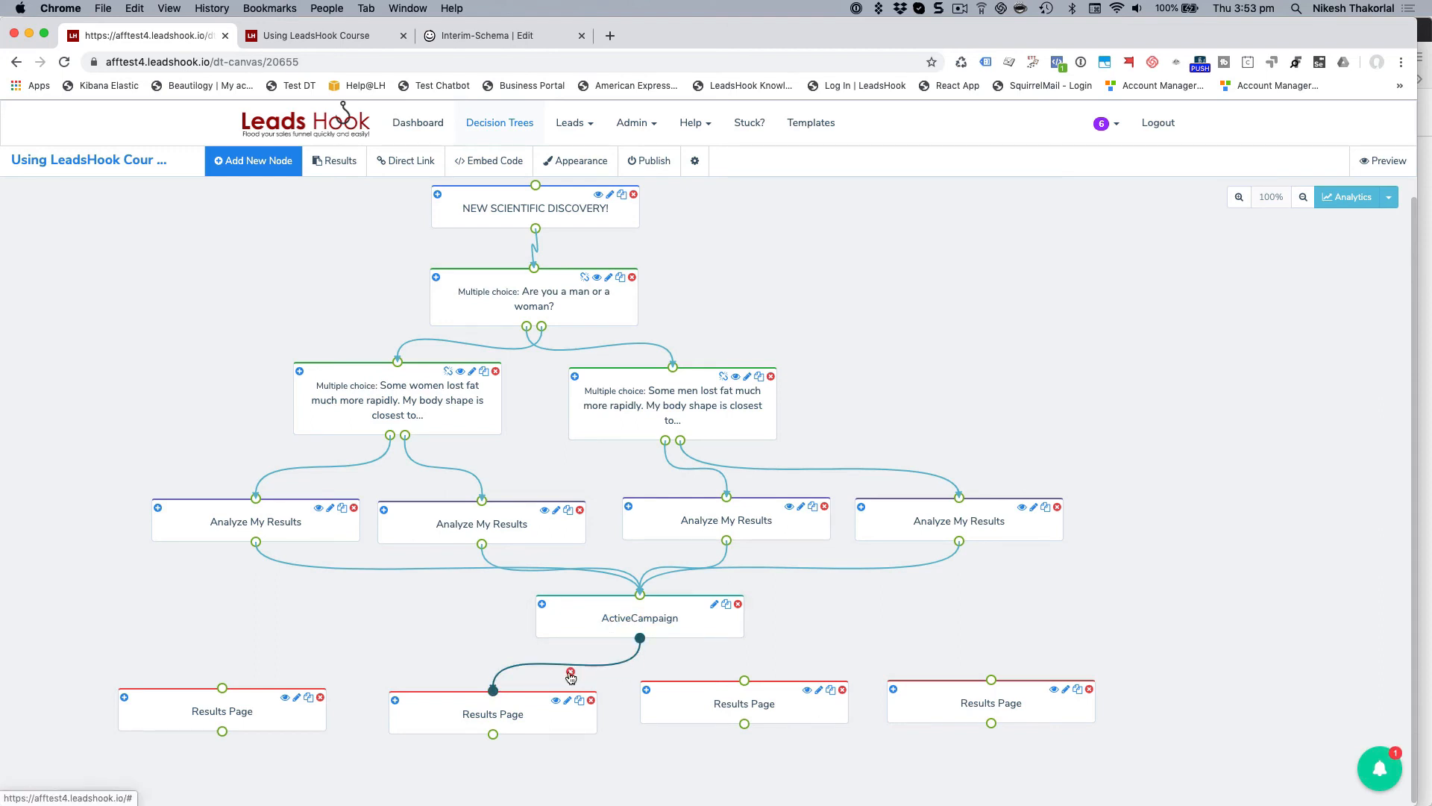
Delete the ActiveCampaign node's connection to the Results Page and all four connections coming from the Analyze My Results nodes
left_click(570, 674)
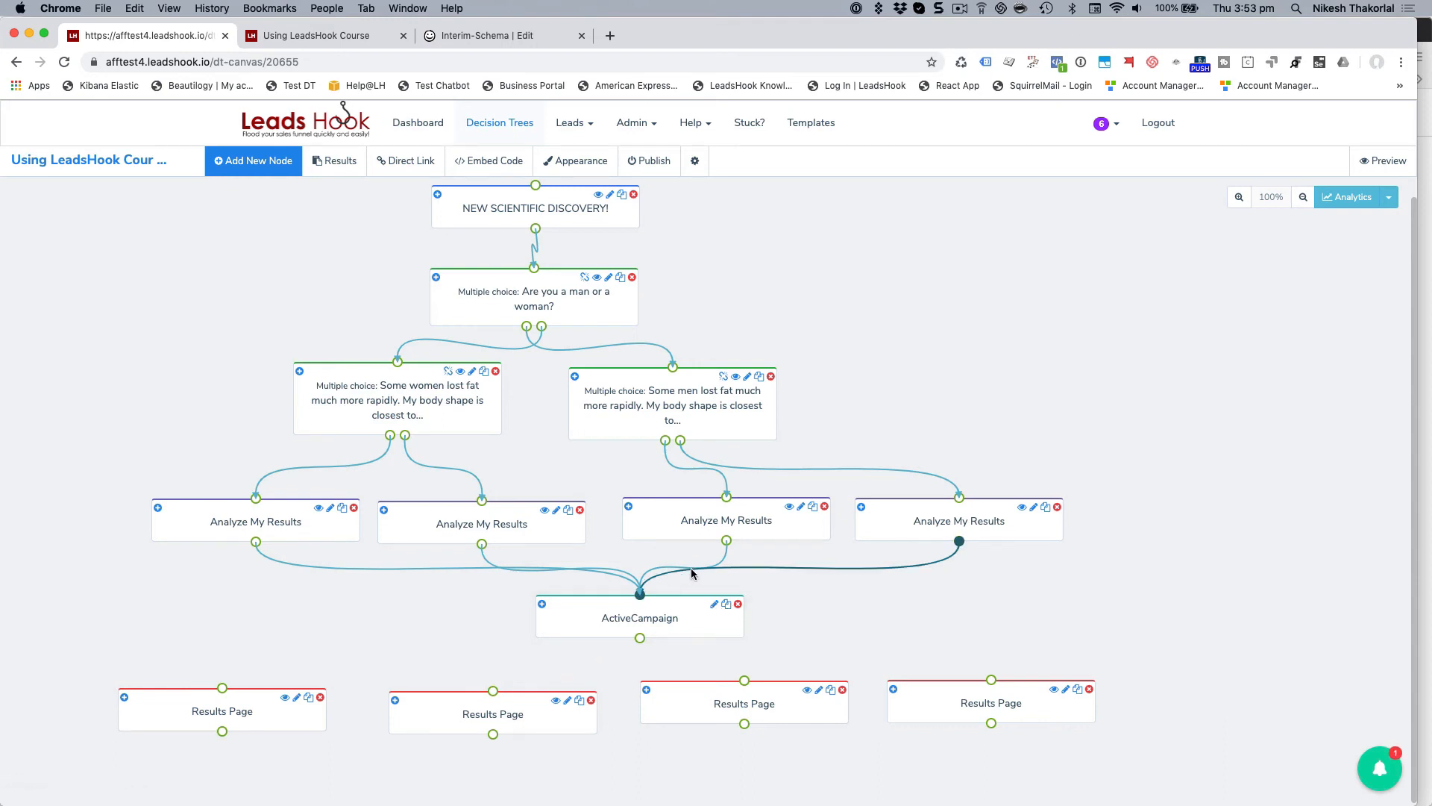
left_click(803, 576)
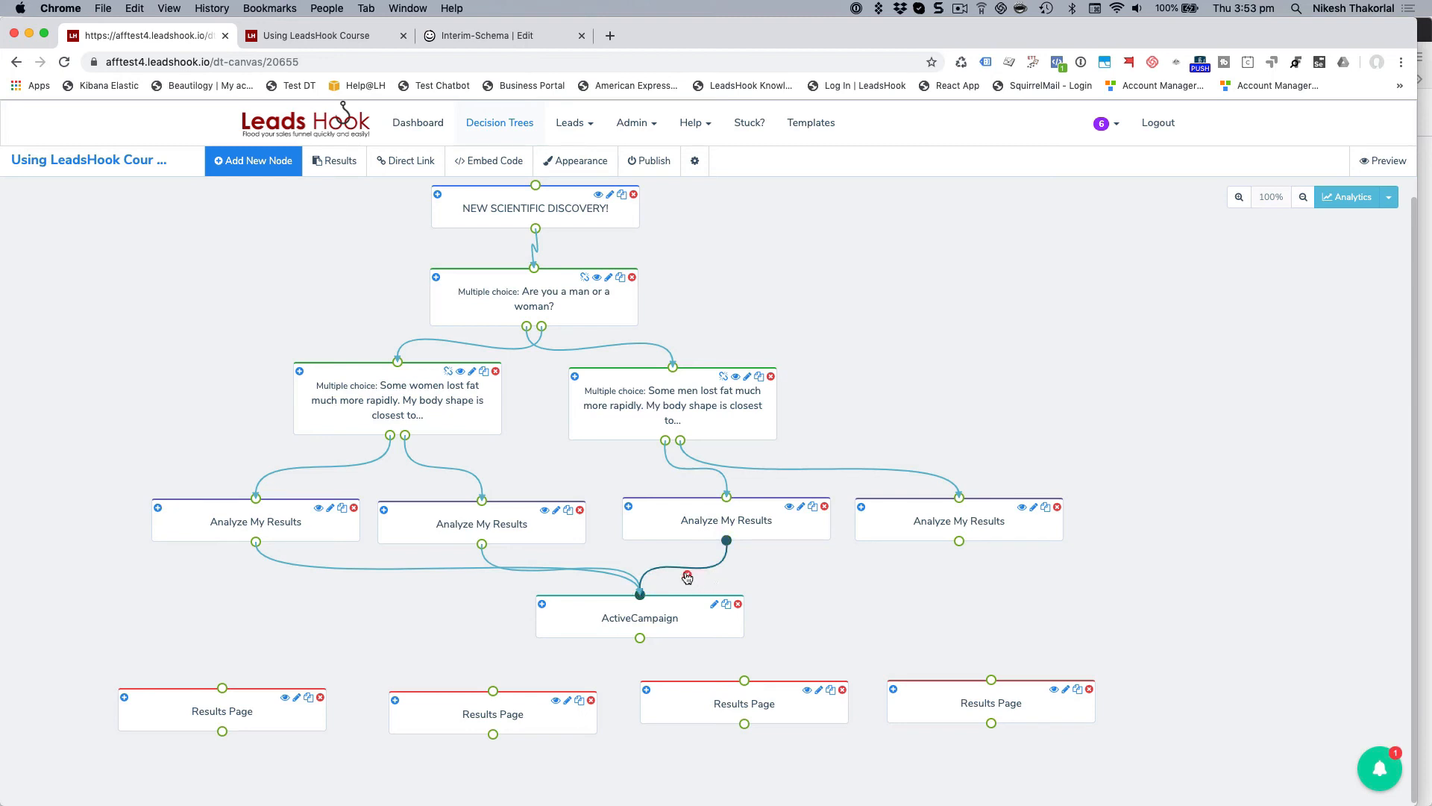
left_click(687, 577)
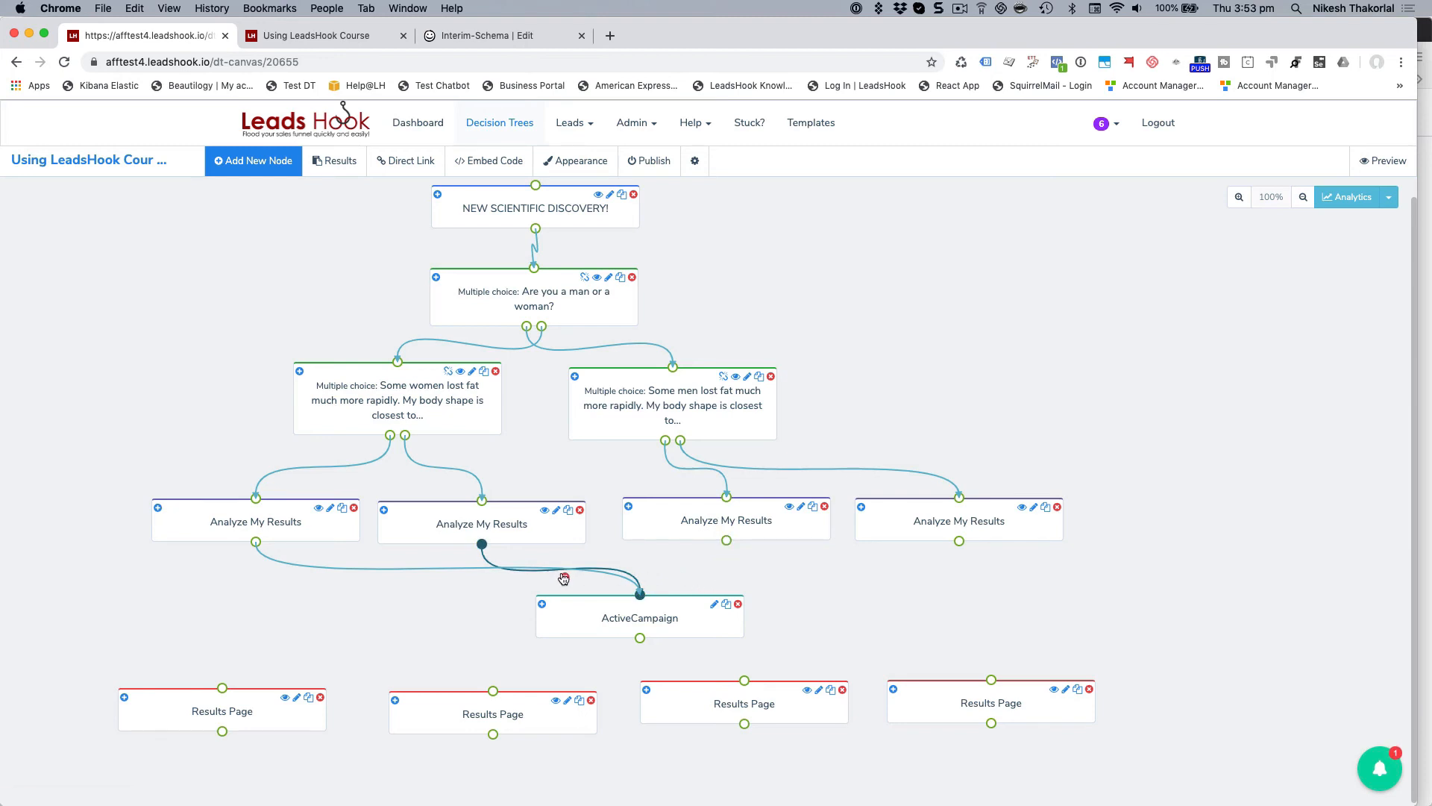
left_click(564, 579)
left_click(454, 579)
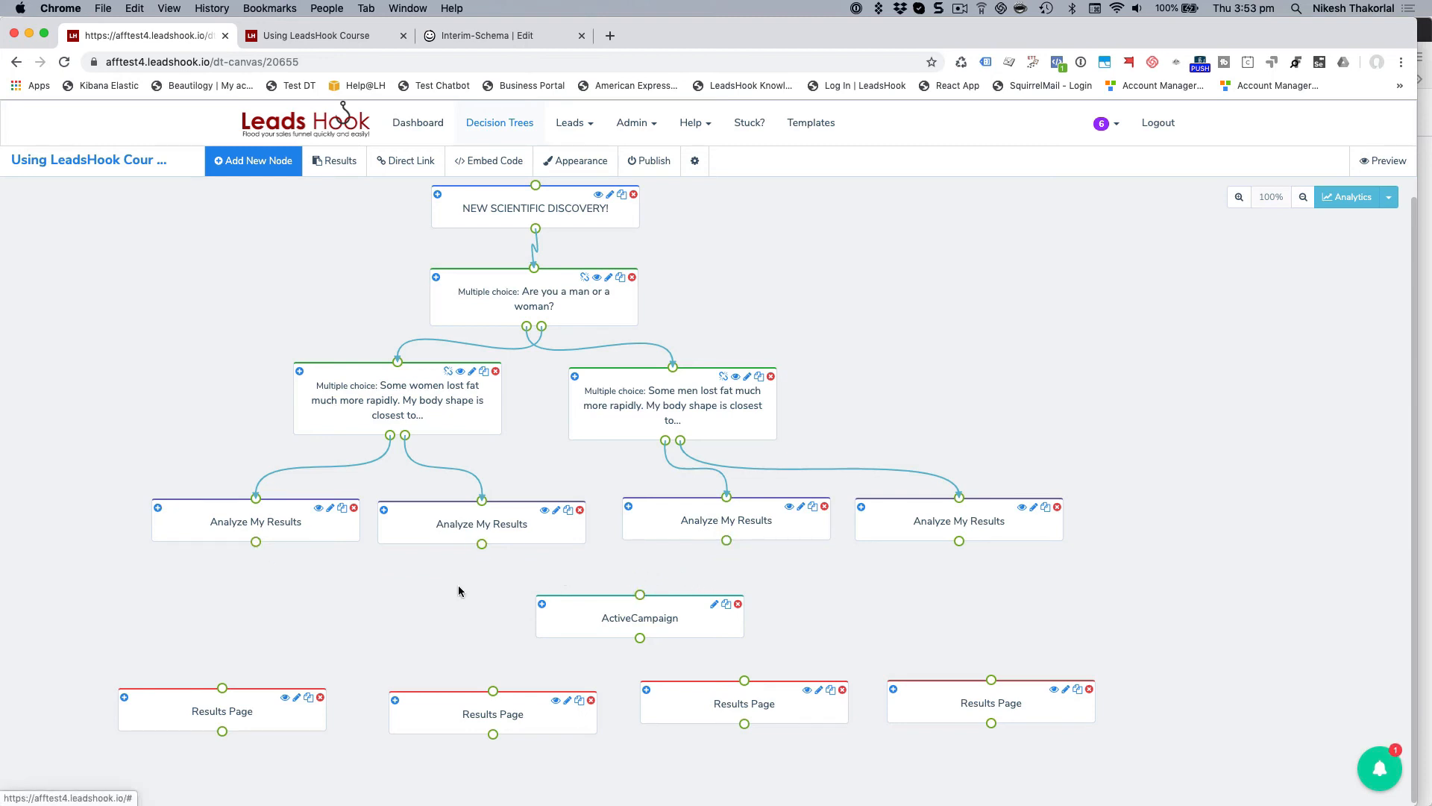
Move the ActiveCampaign node directly beneath the first Analyze My Results node
left_click_drag(569, 622, 193, 628)
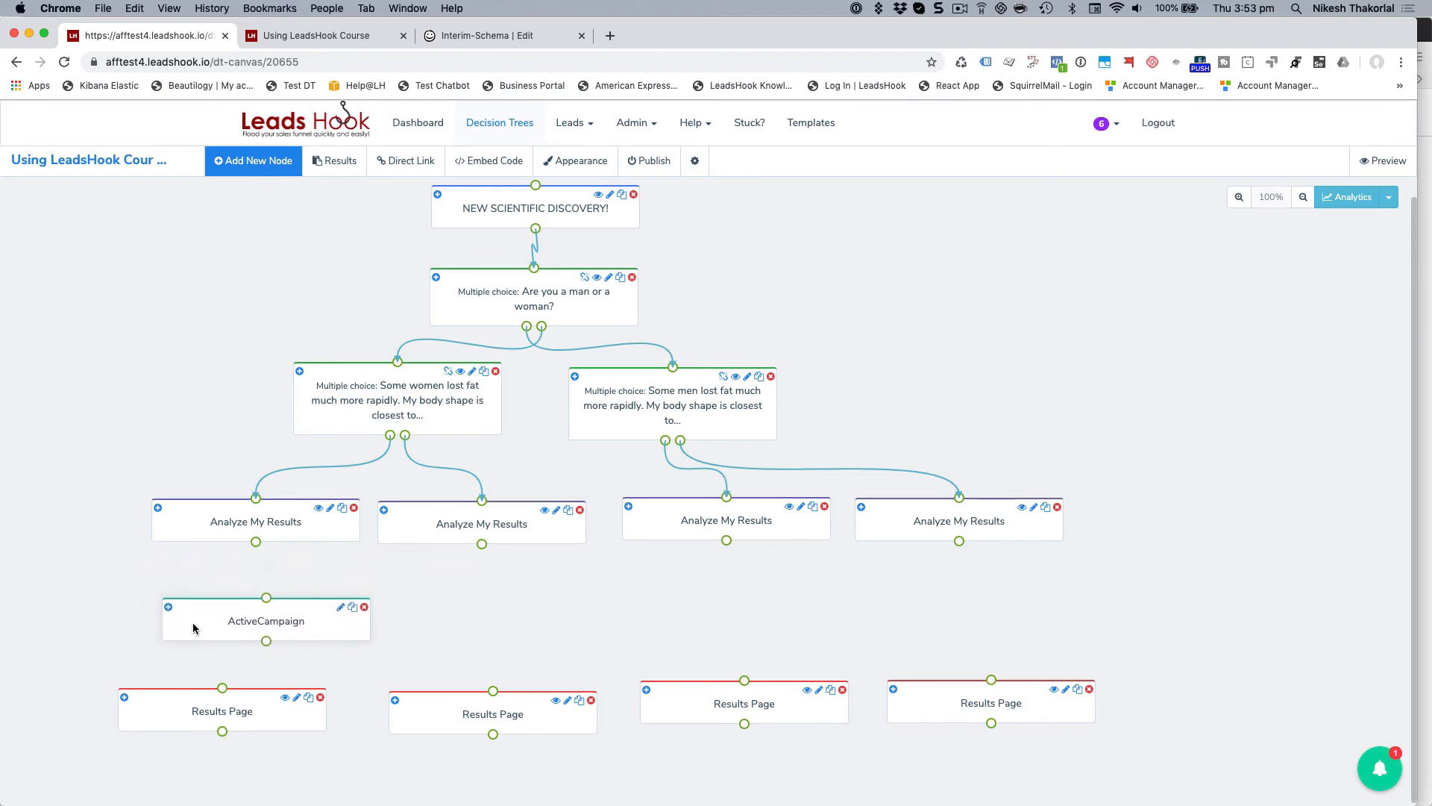
left_click(250, 171)
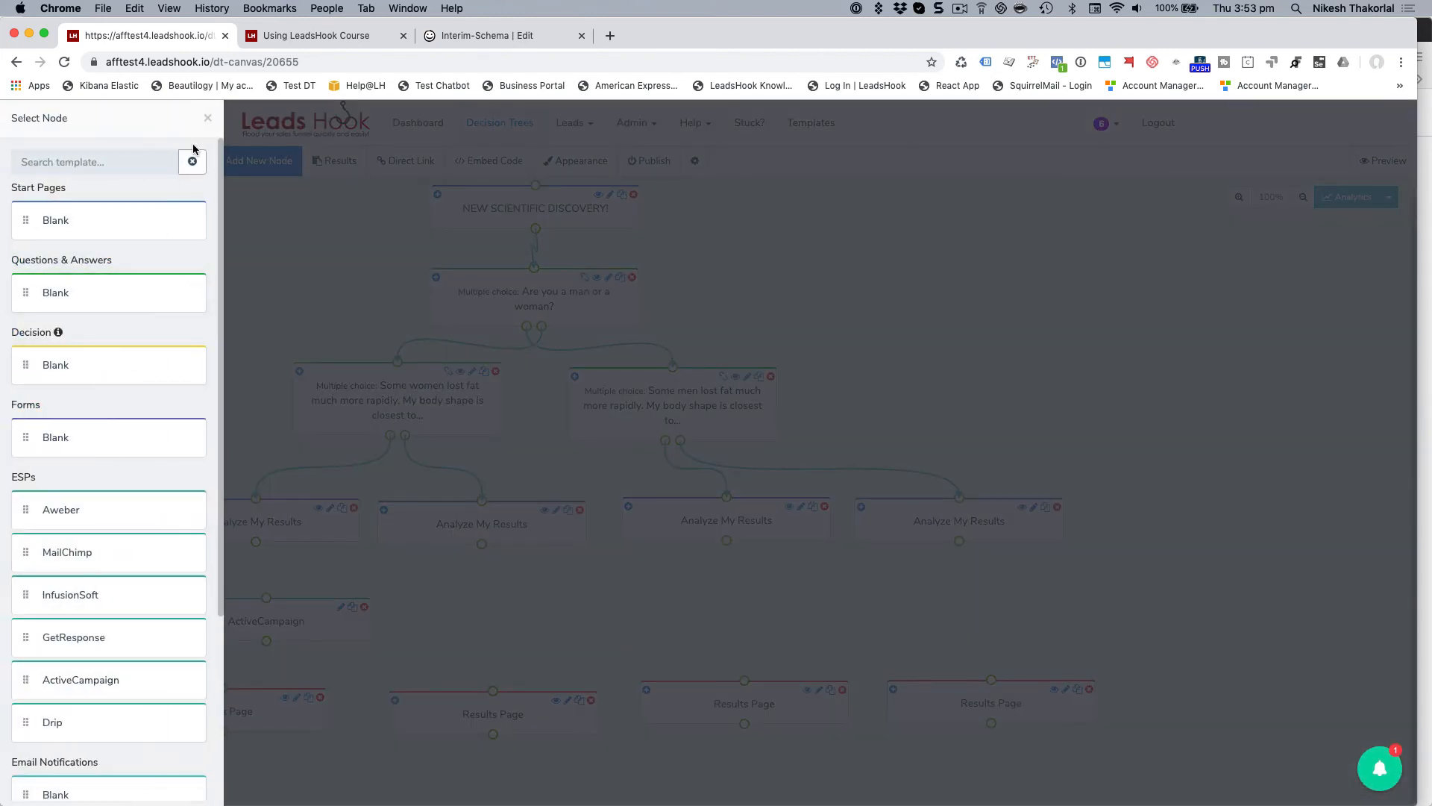
left_click(208, 120)
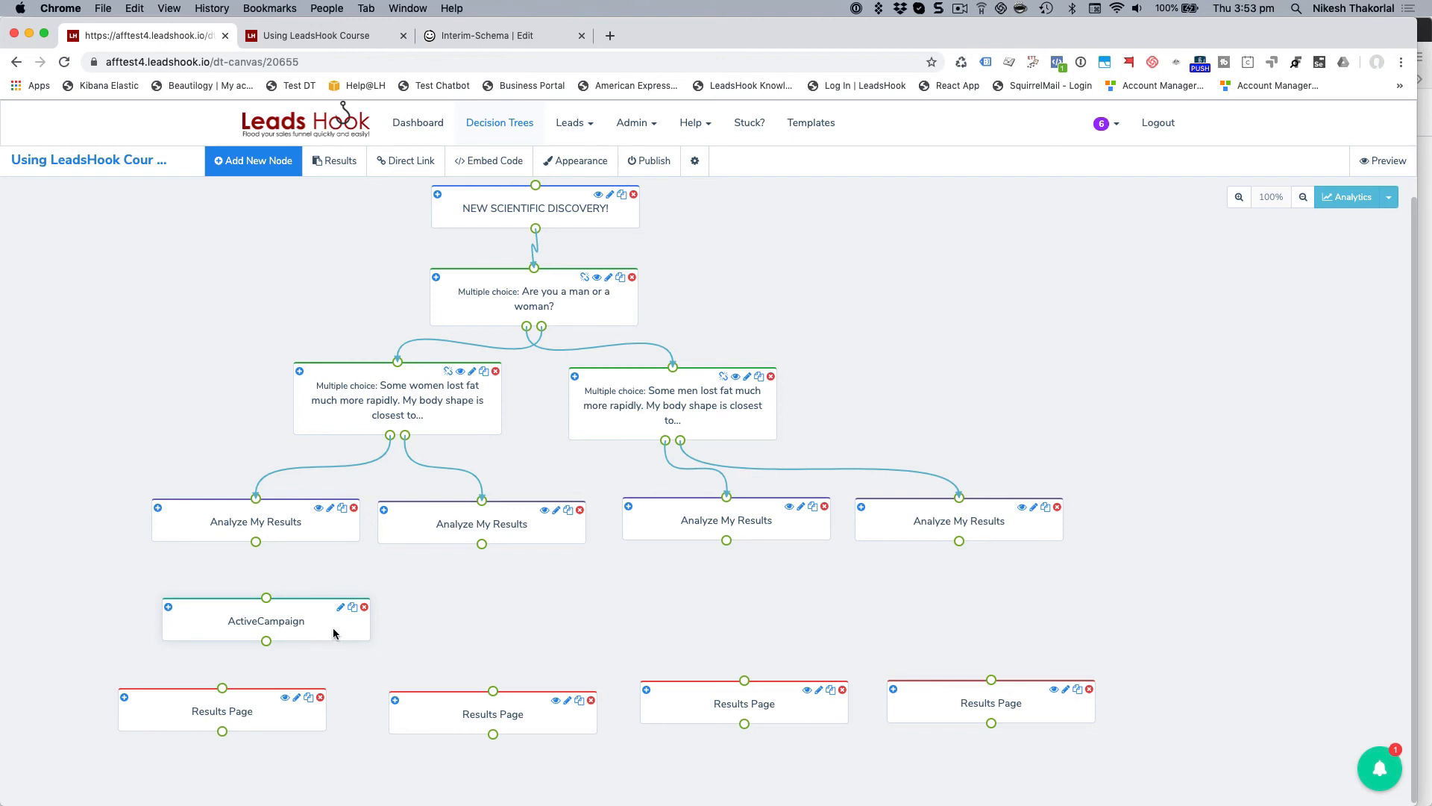
left_click_drag(330, 640, 326, 622)
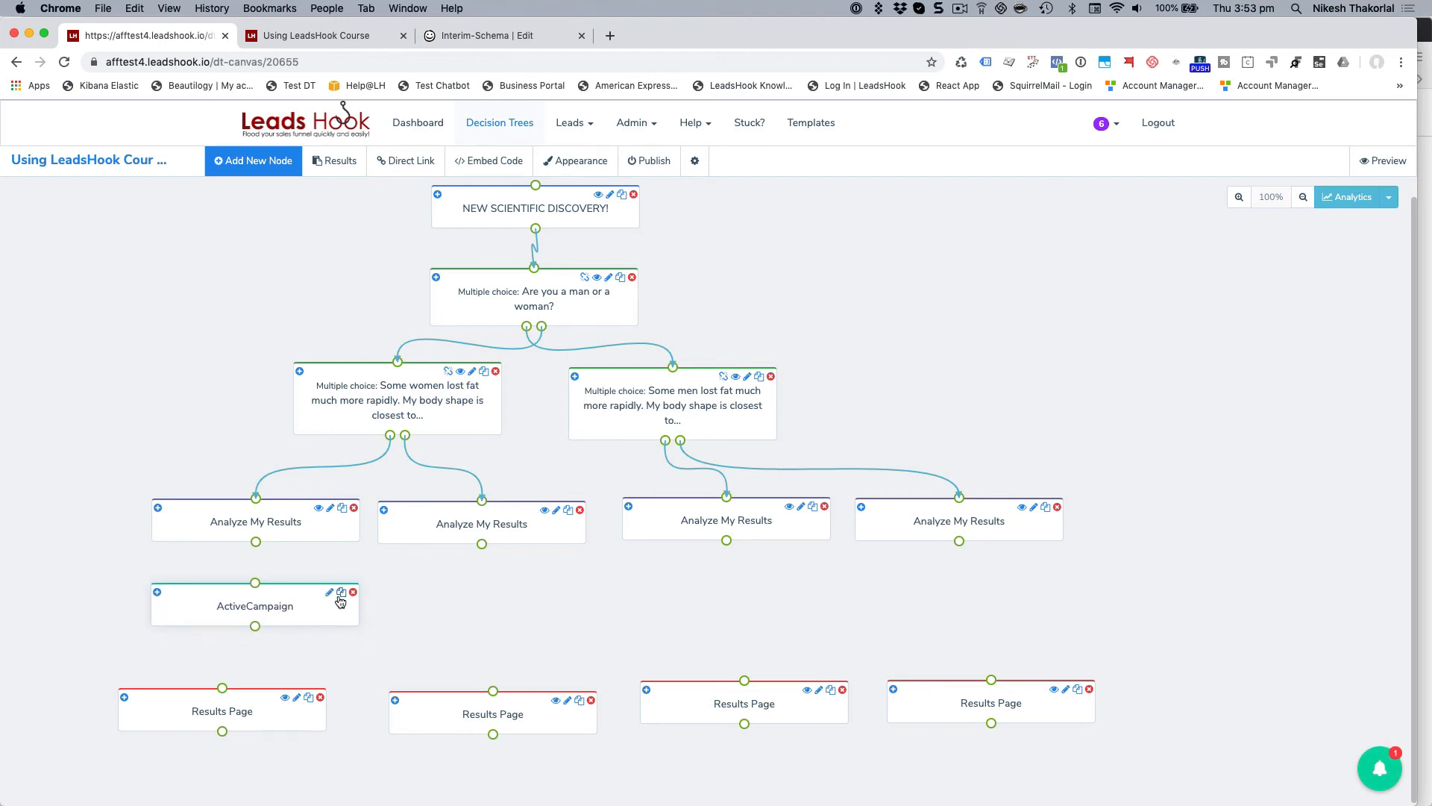
Duplicate the ActiveCampaign node, place the copy beneath the second Analyze My Results node, and remove that copy again
left_click(341, 591)
left_click_drag(424, 641, 438, 621)
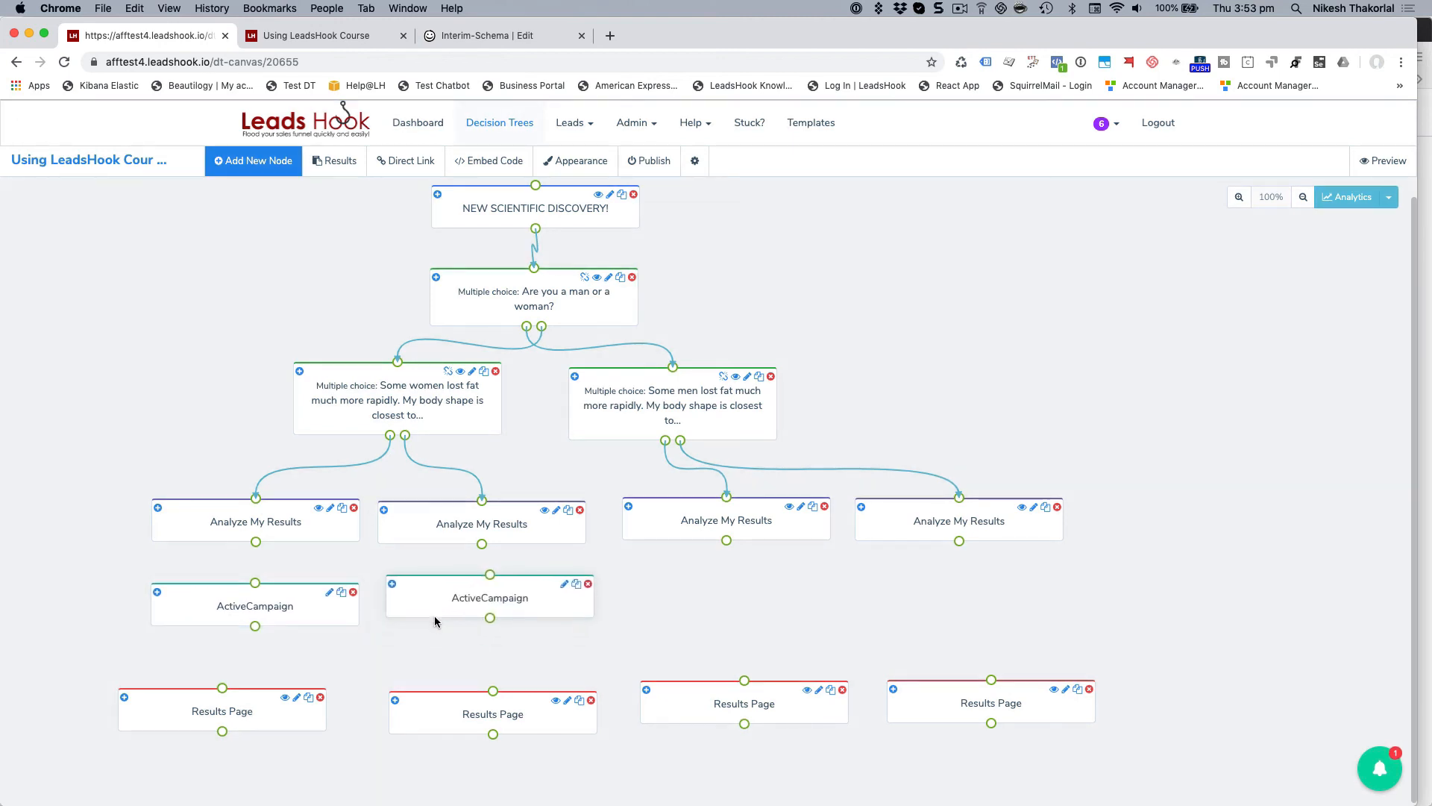
left_click(592, 595)
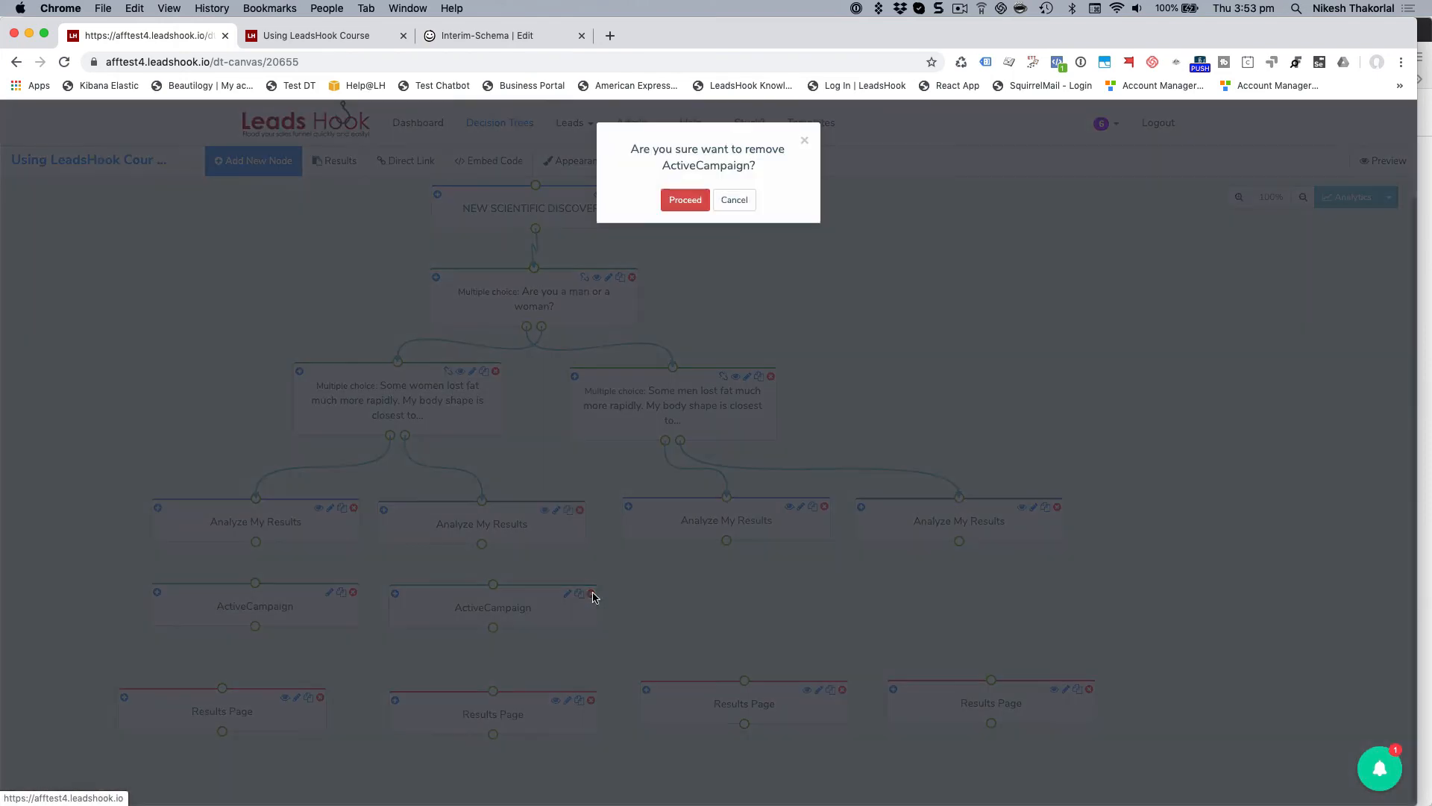
left_click(684, 201)
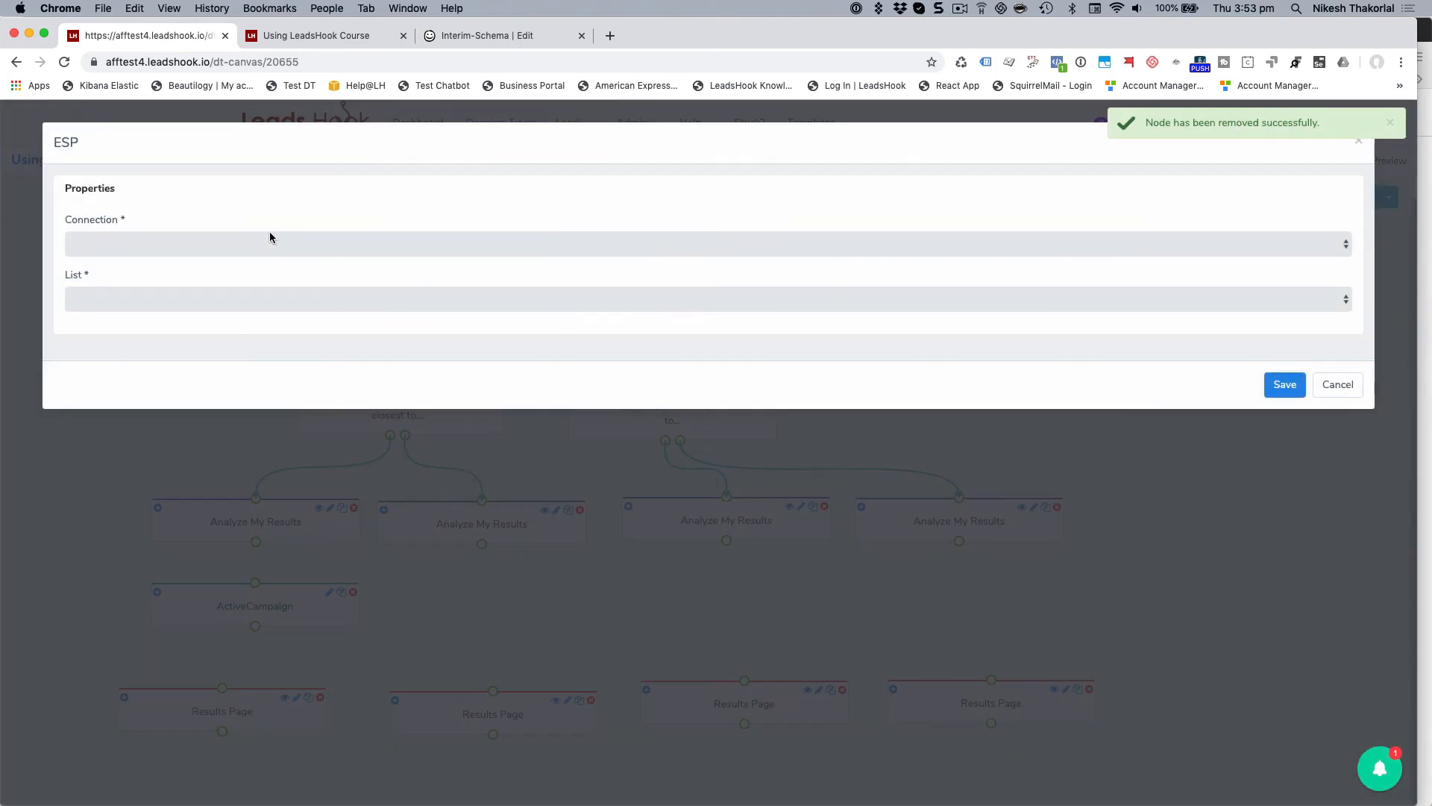
Configure the ActiveCampaign node with the LeadsHook Account connection, the list new list and the form New Form, and save it
left_click(265, 244)
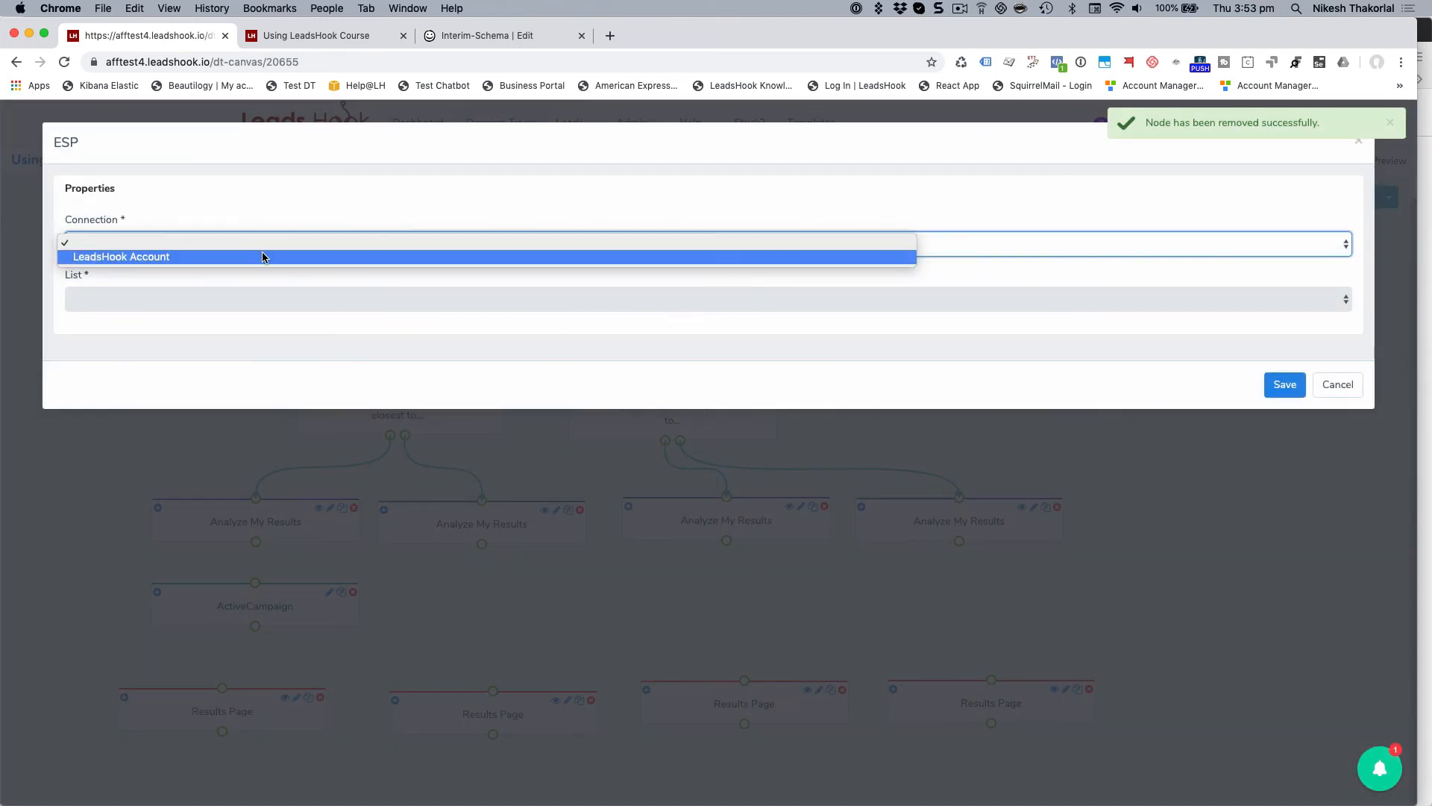
left_click(267, 257)
left_click(190, 303)
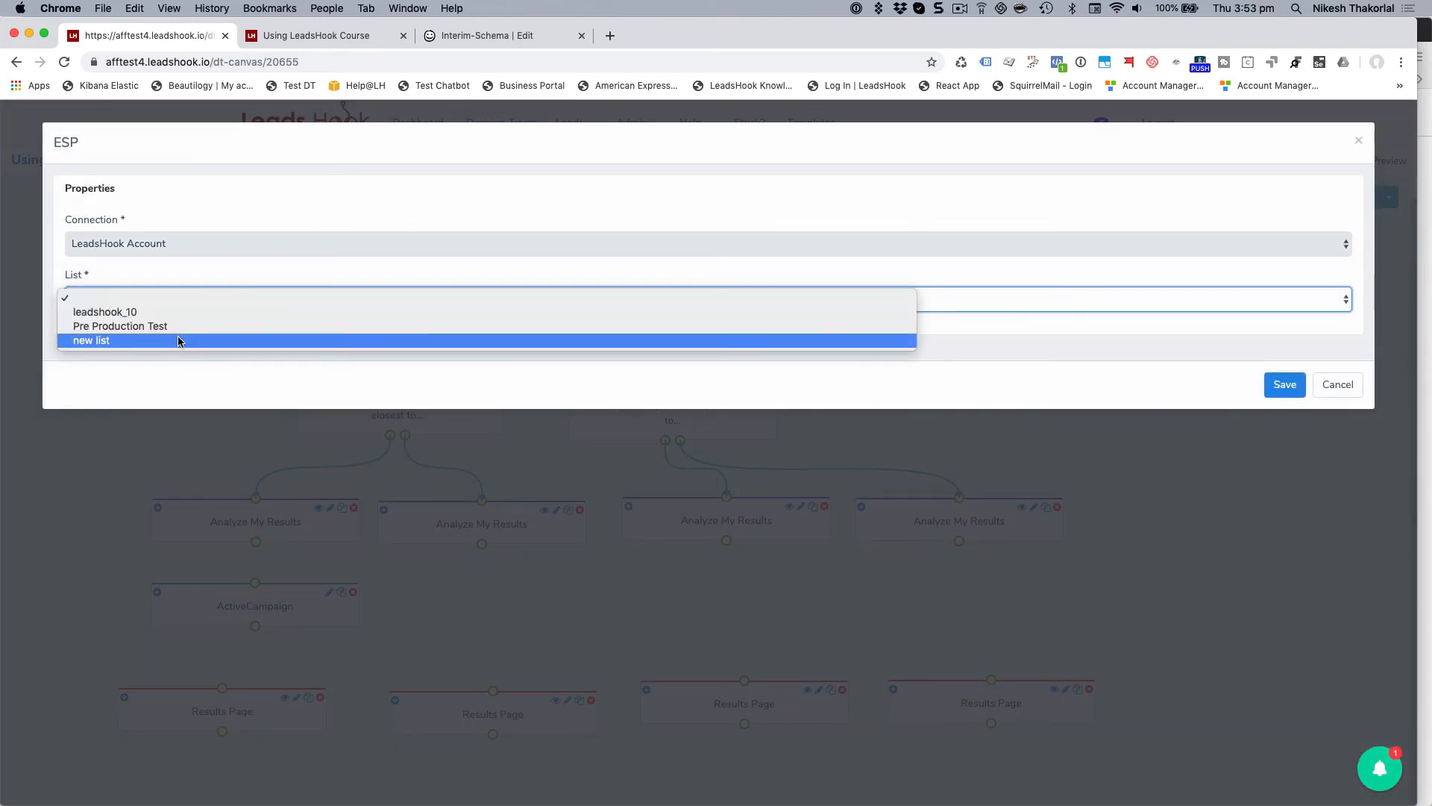
left_click(178, 339)
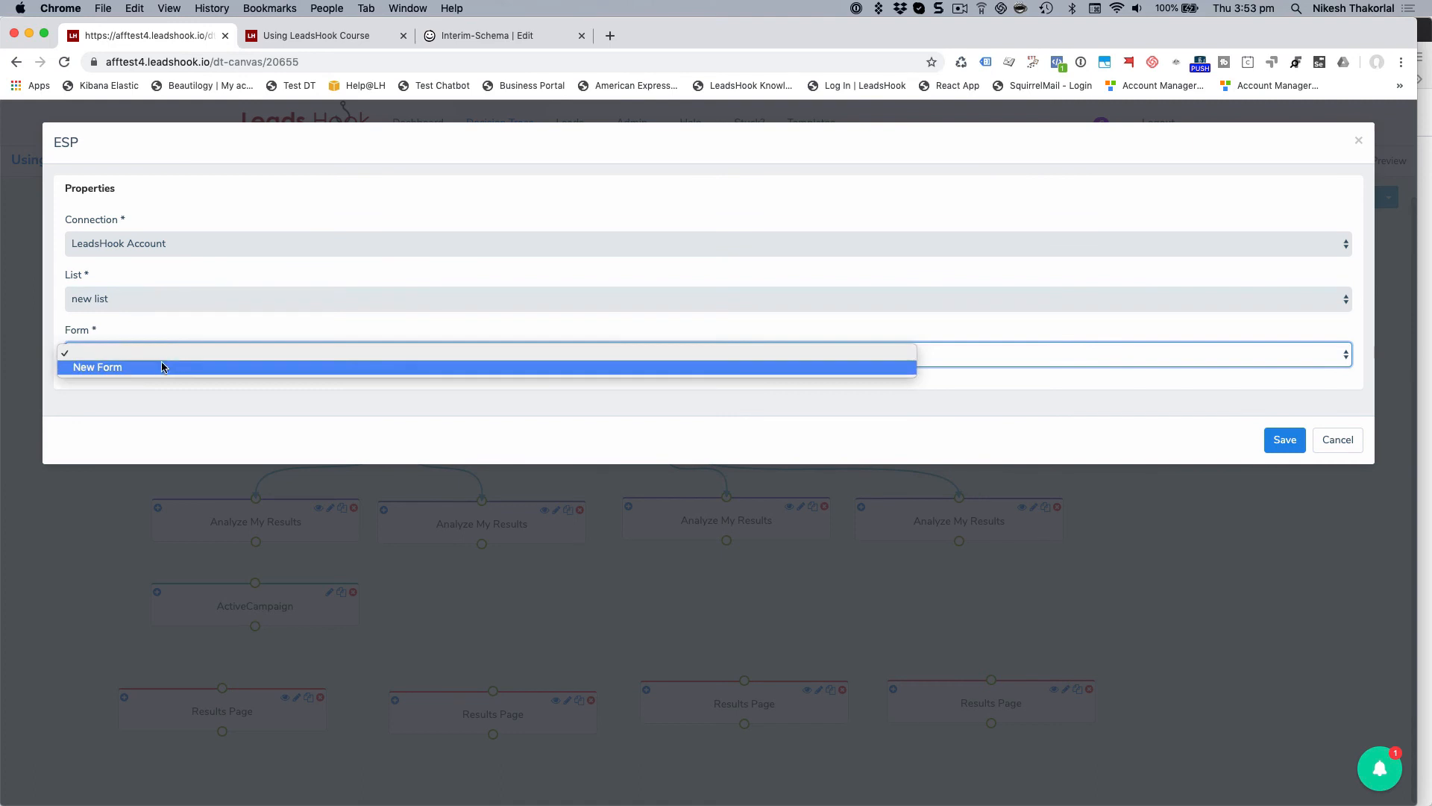
left_click(161, 366)
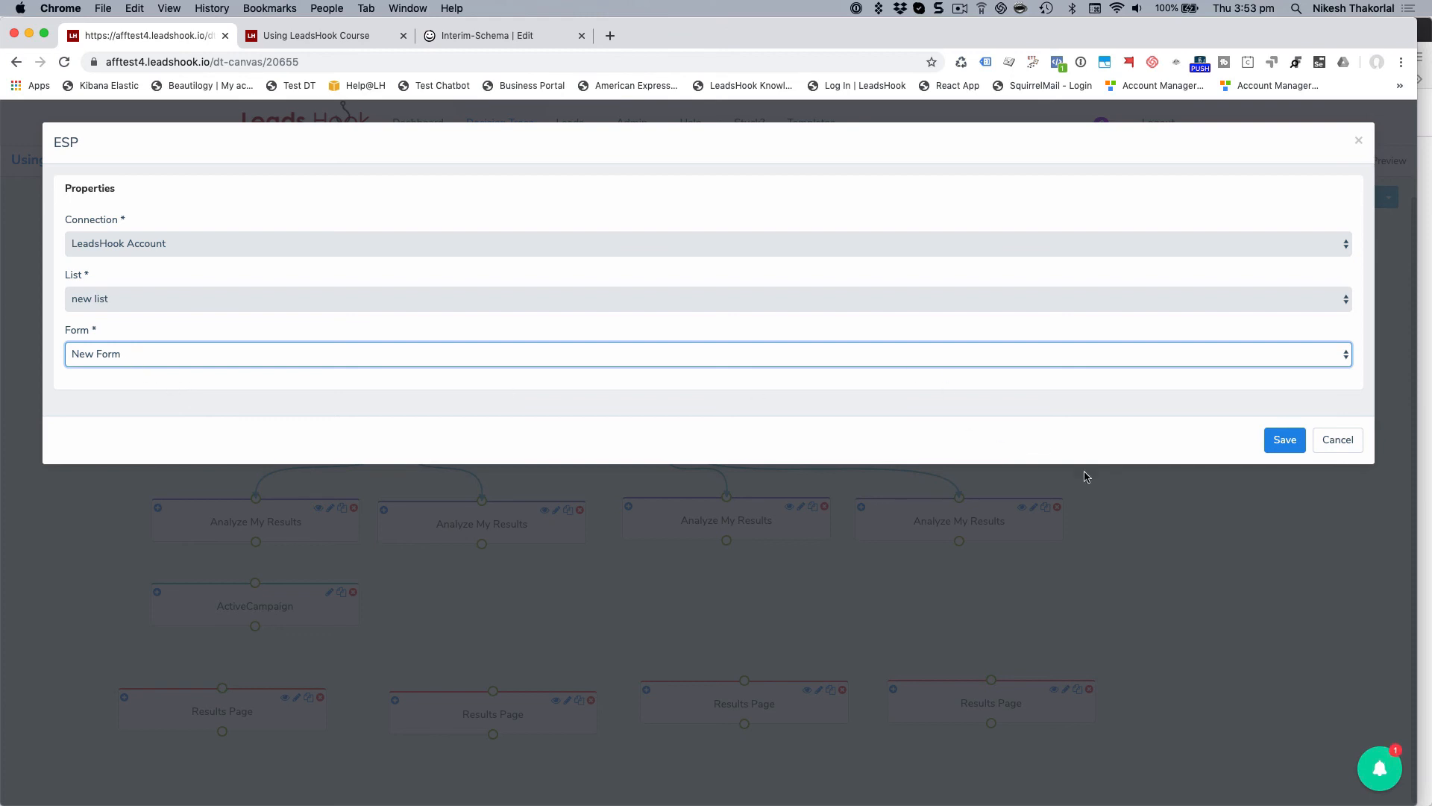
left_click(1300, 439)
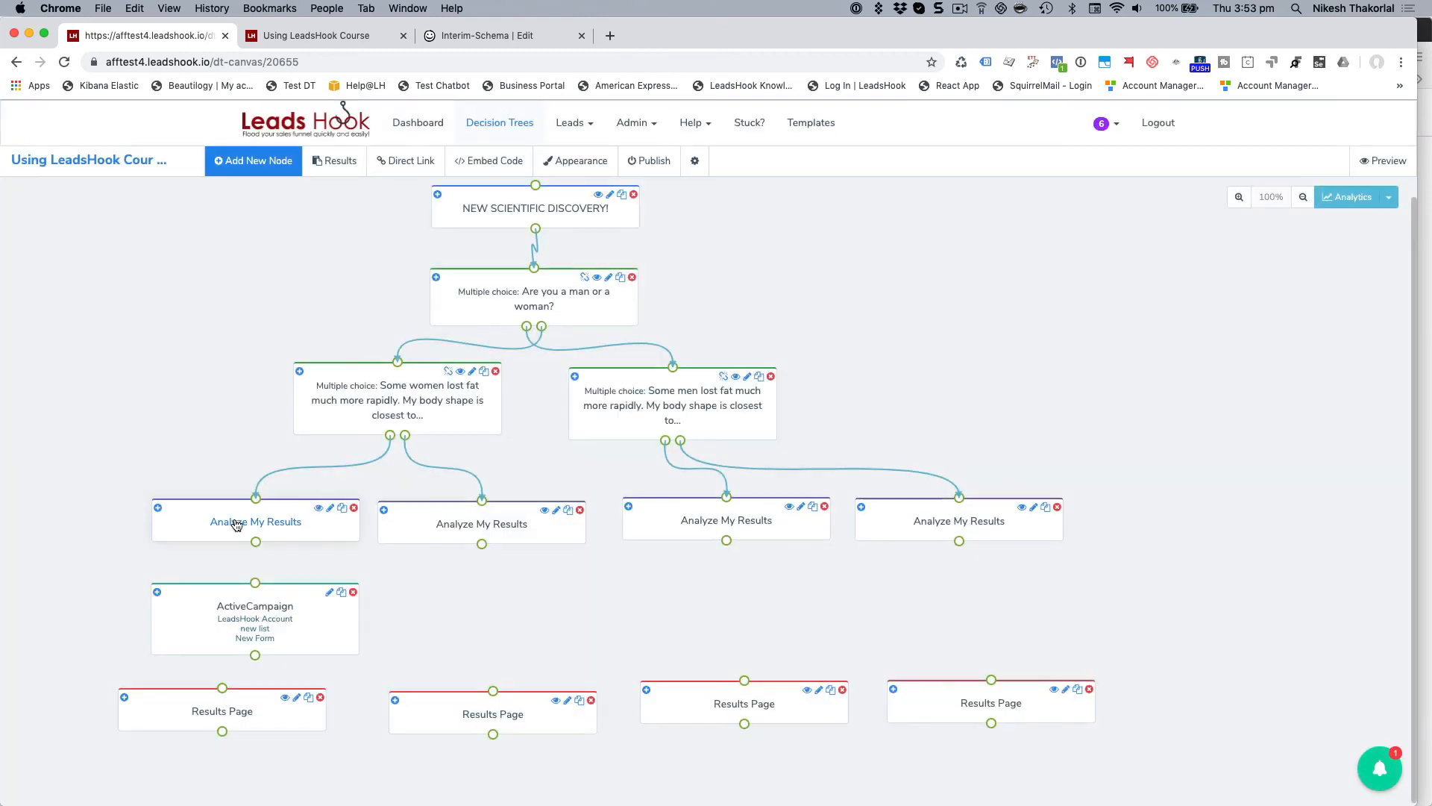
Connect the first Analyze My Results node to the ActiveCampaign node beneath it, and that node to the first Results Page
left_click_drag(254, 543, 255, 586)
left_click_drag(255, 656, 222, 687)
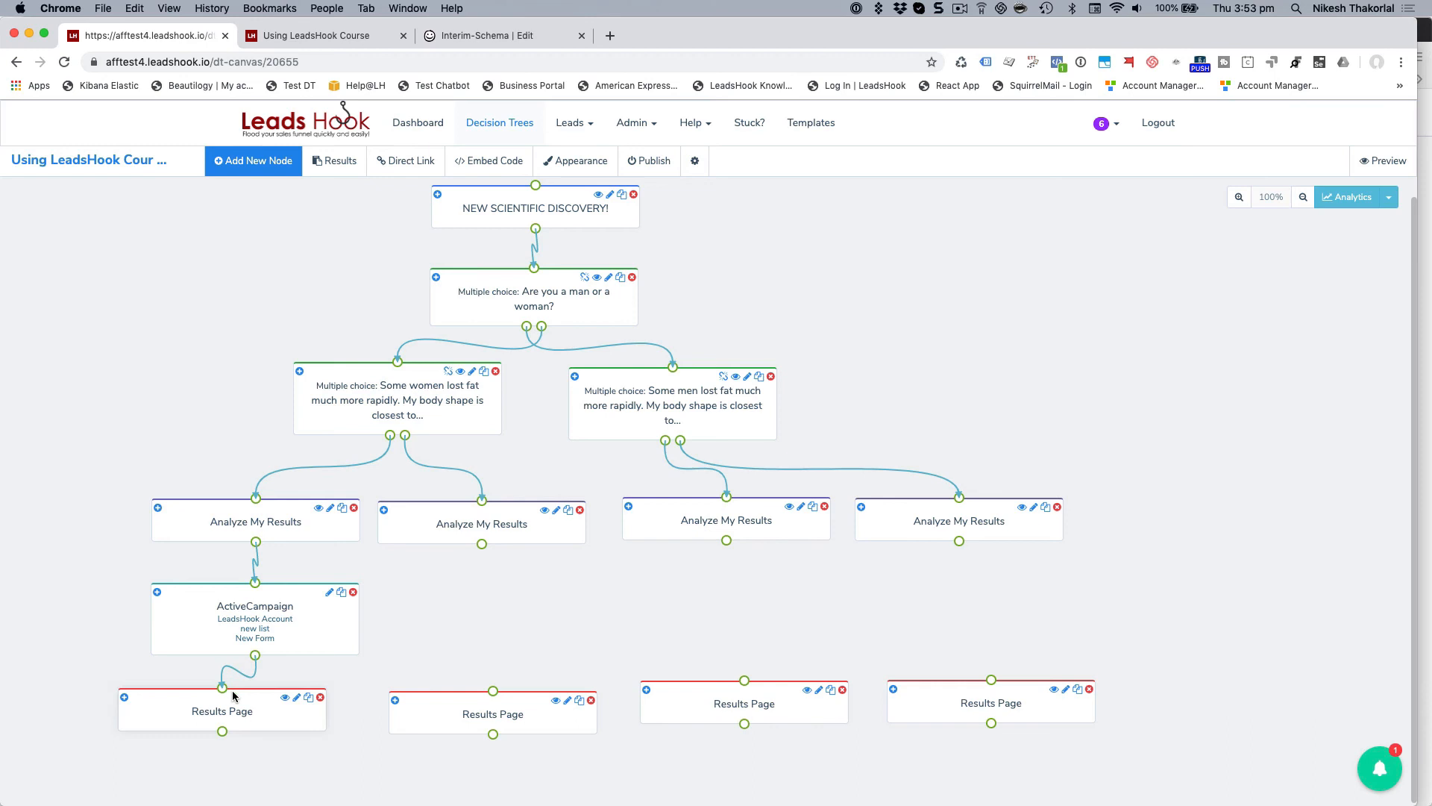
Duplicate the configured ActiveCampaign node three times, placing one copy beneath each of the second, third and fourth Analyze My Results nodes
left_click(341, 595)
left_click_drag(393, 629, 414, 608)
left_click(643, 629)
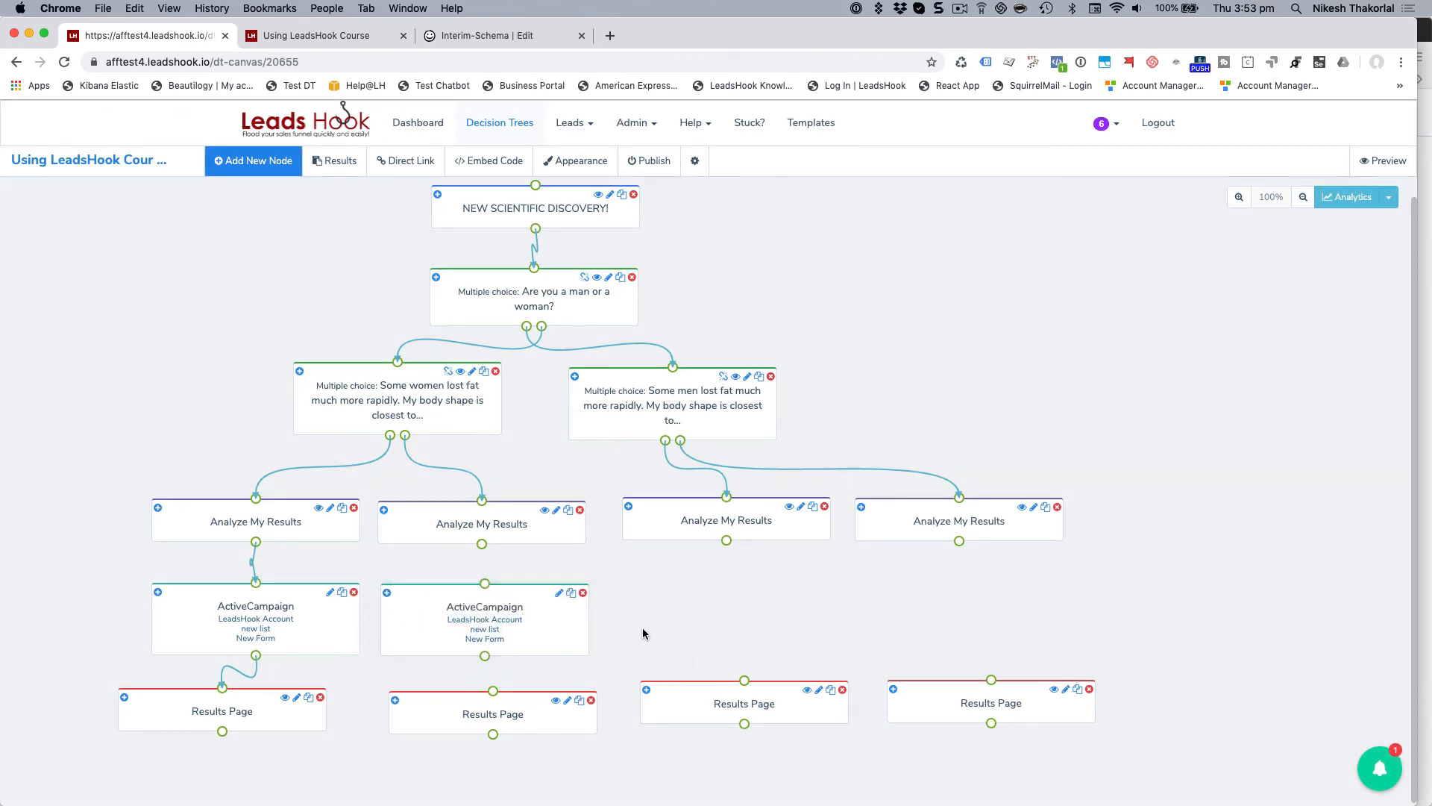
left_click(572, 593)
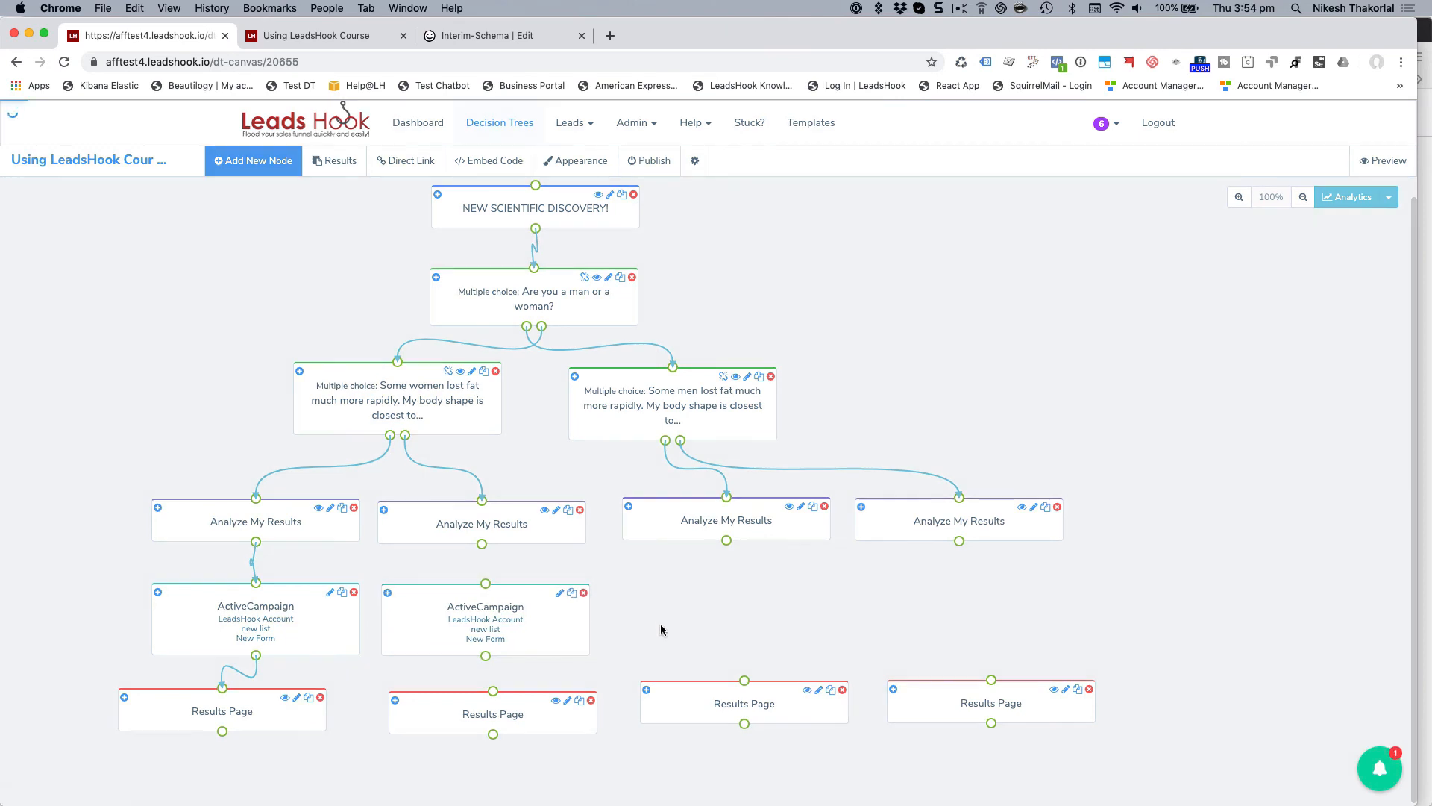
left_click_drag(673, 635, 699, 616)
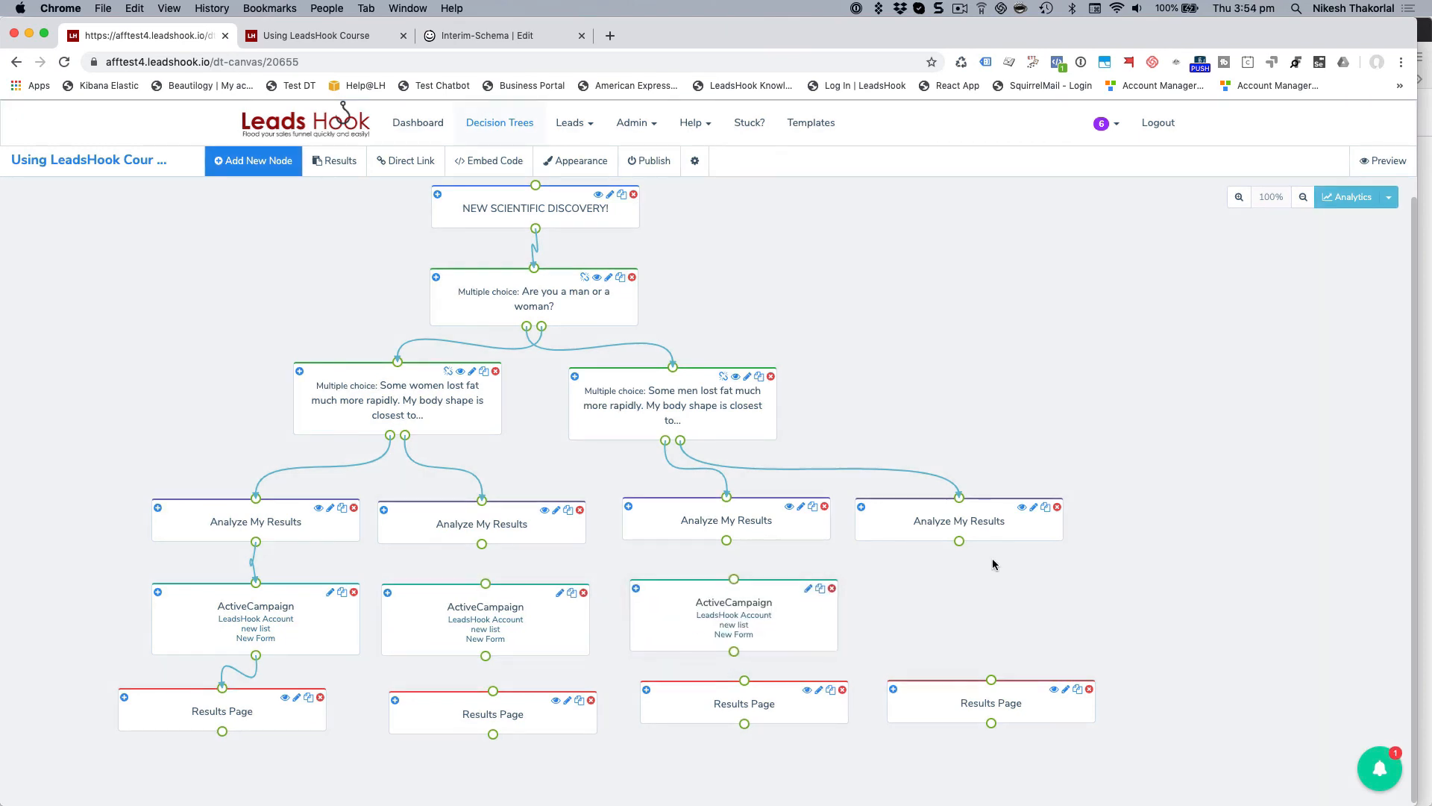
left_click(821, 589)
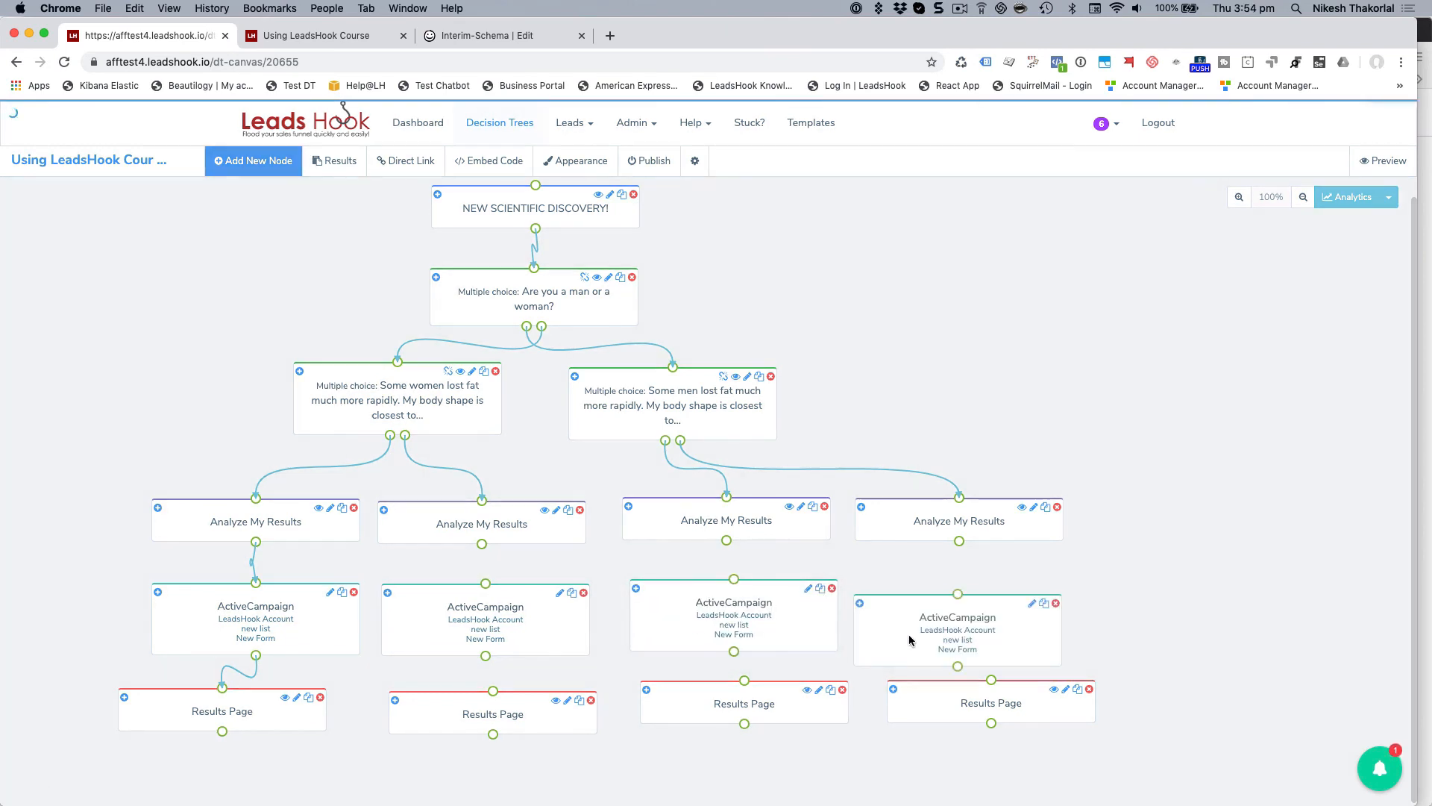
left_click_drag(909, 634, 919, 611)
Connect the second, third and fourth Analyze My Results nodes through the ActiveCampaign nodes beneath them to their respective Results Pages
left_click_drag(961, 540, 975, 577)
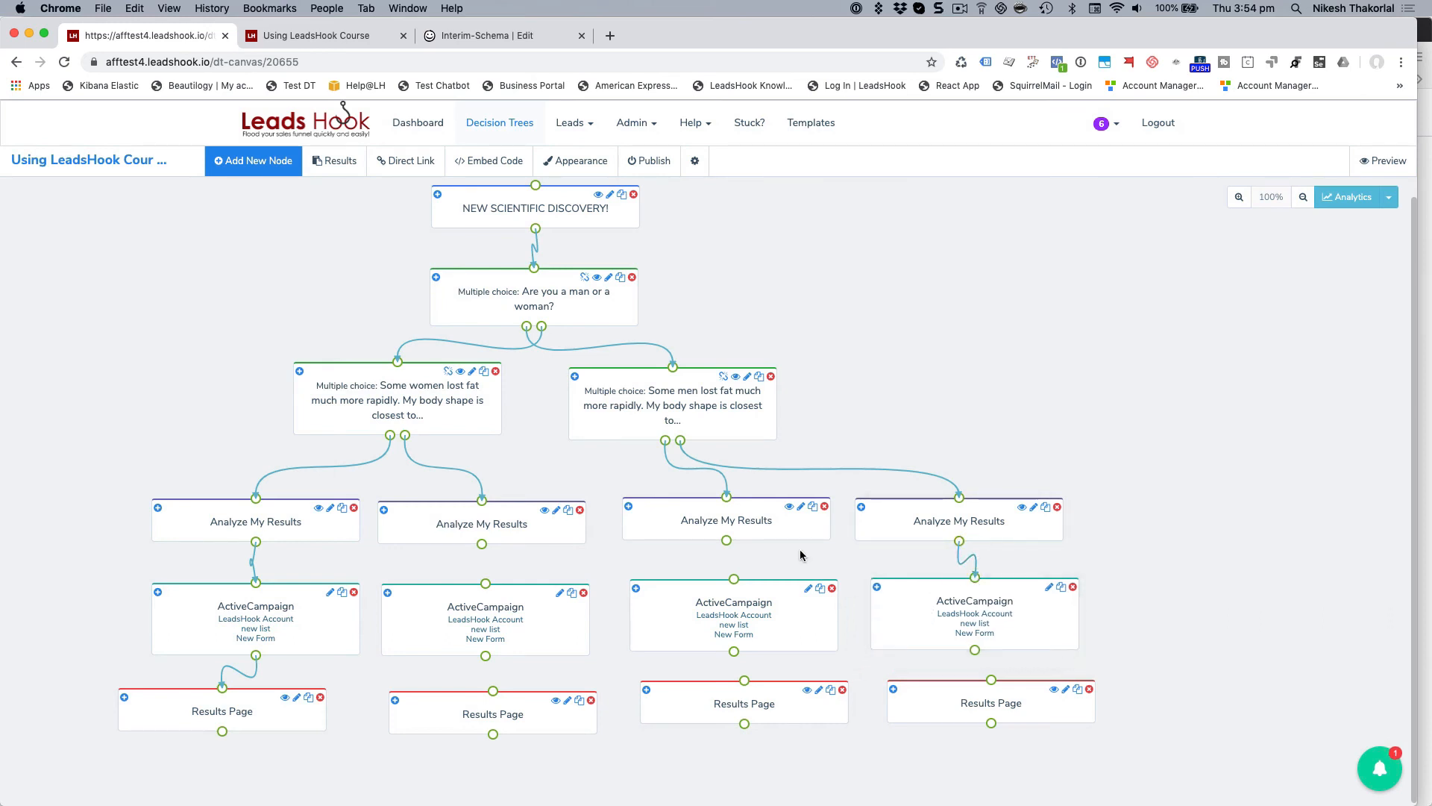
left_click_drag(726, 541, 734, 578)
left_click_drag(482, 544, 485, 584)
left_click_drag(486, 655, 493, 691)
left_click_drag(734, 651, 745, 680)
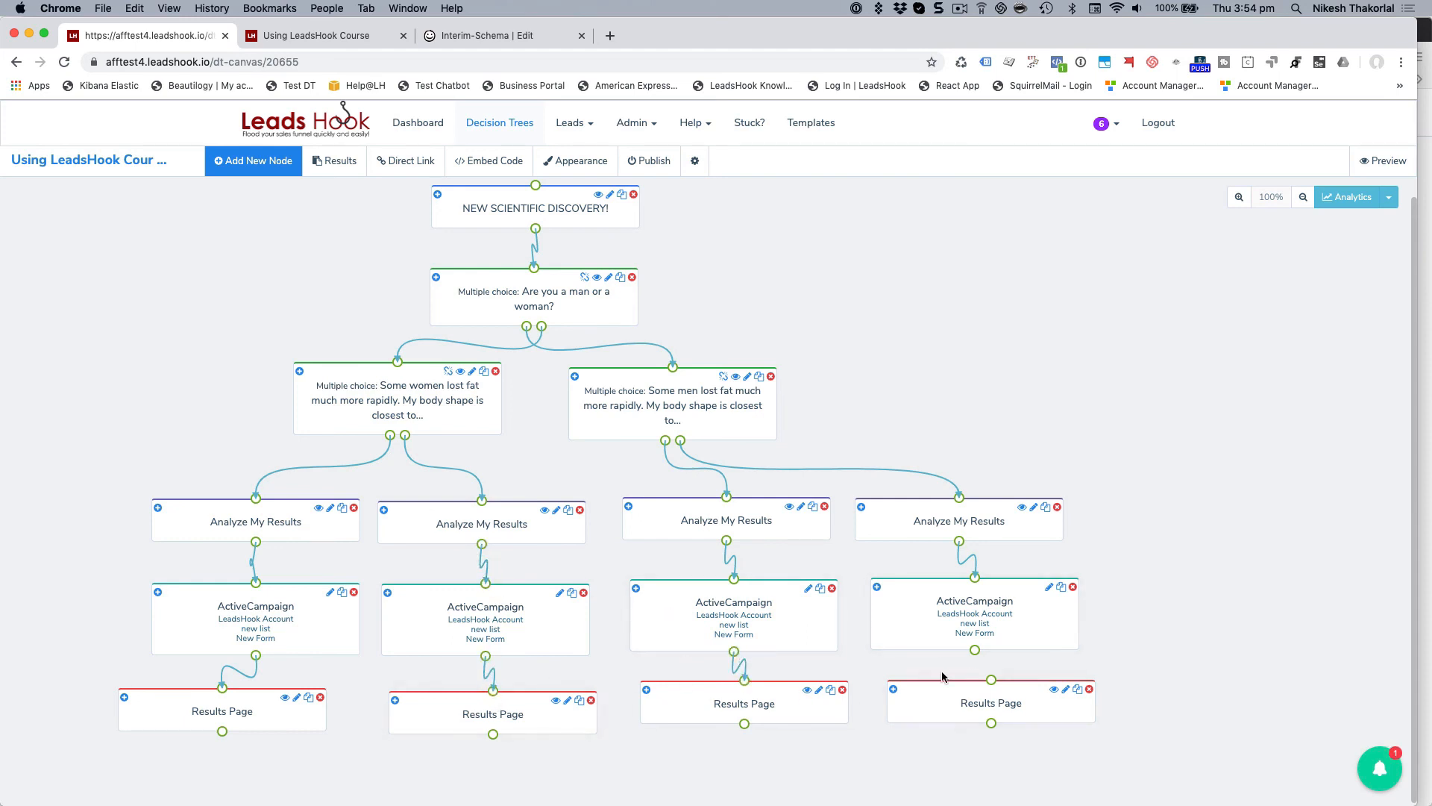
left_click_drag(975, 650, 992, 680)
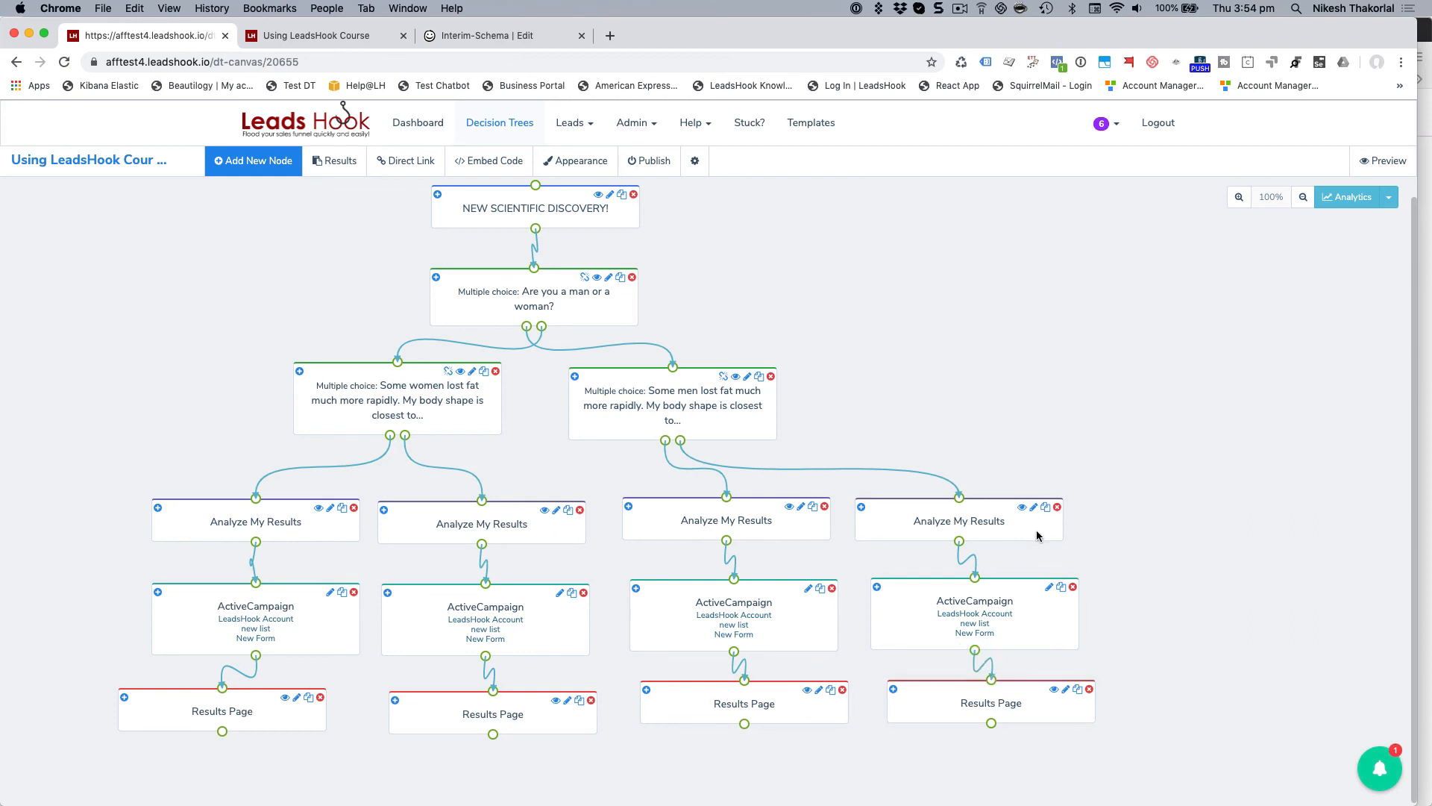